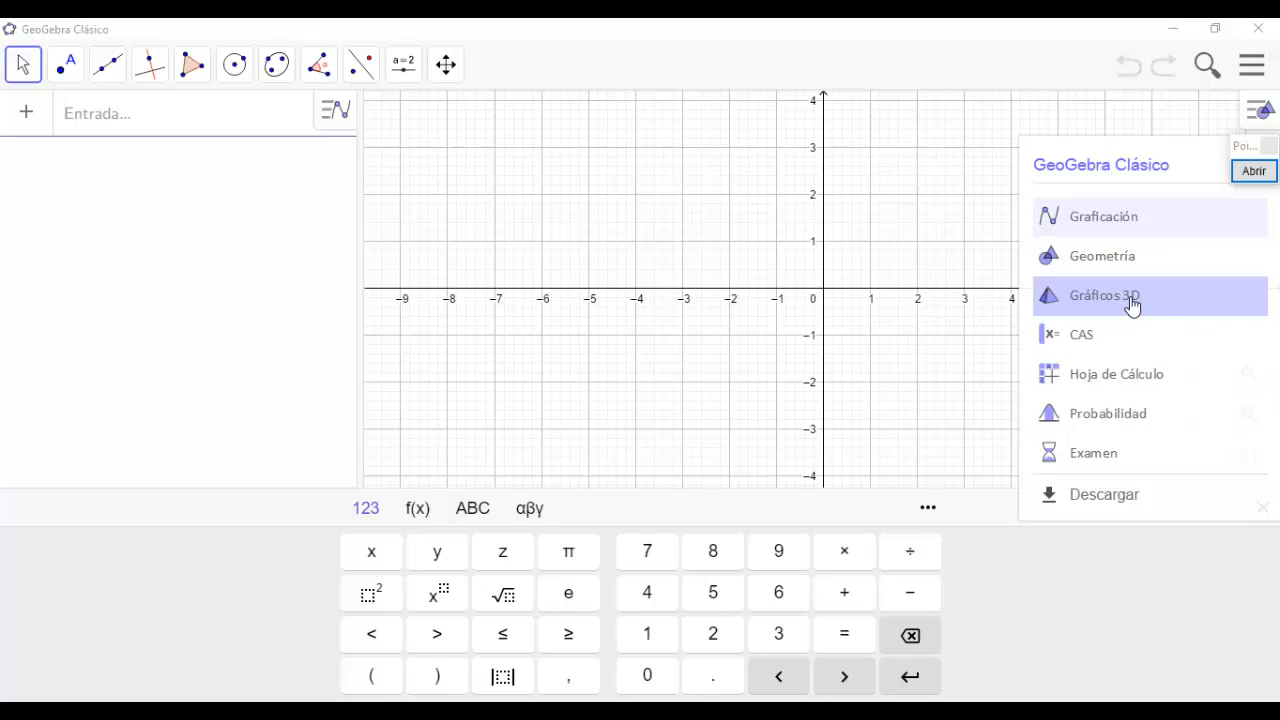
- Switch to the 3D graphics view and add the point (6, 7, 1) to the plotted points
left_click(1132, 306)
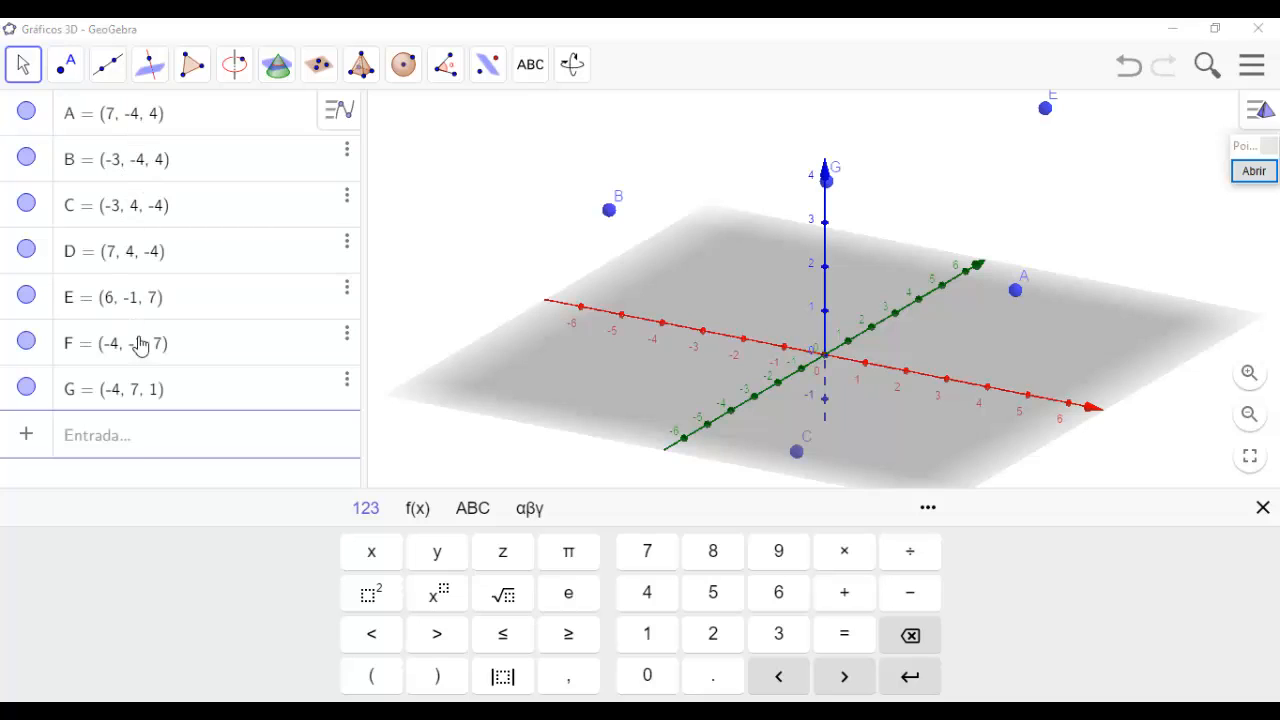
left_click(137, 441)
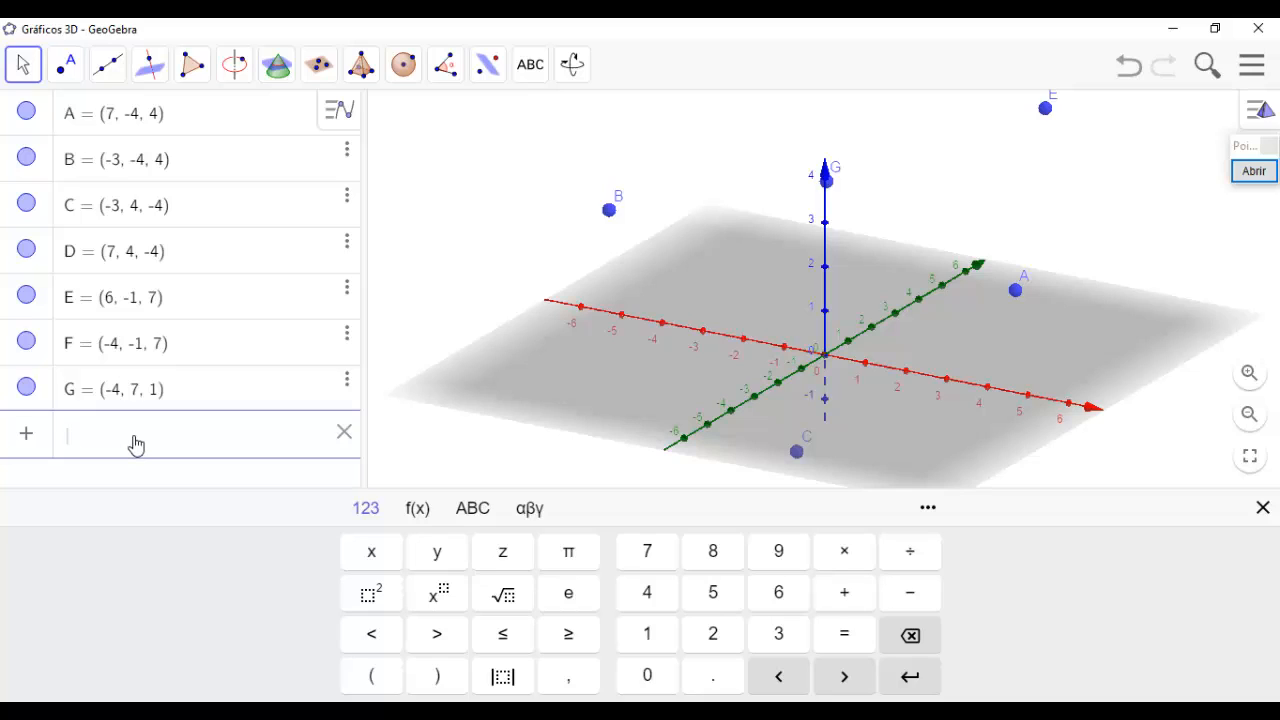
type("(")
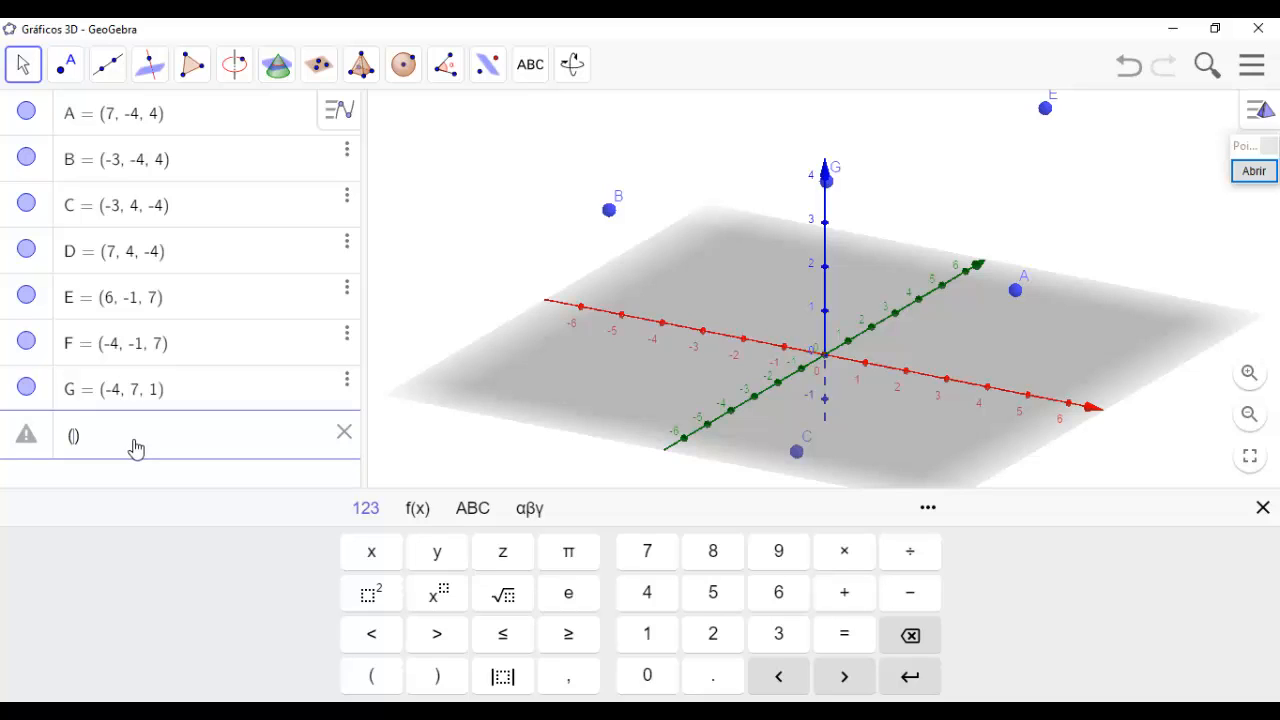
type("6,7,1")
key("Return")
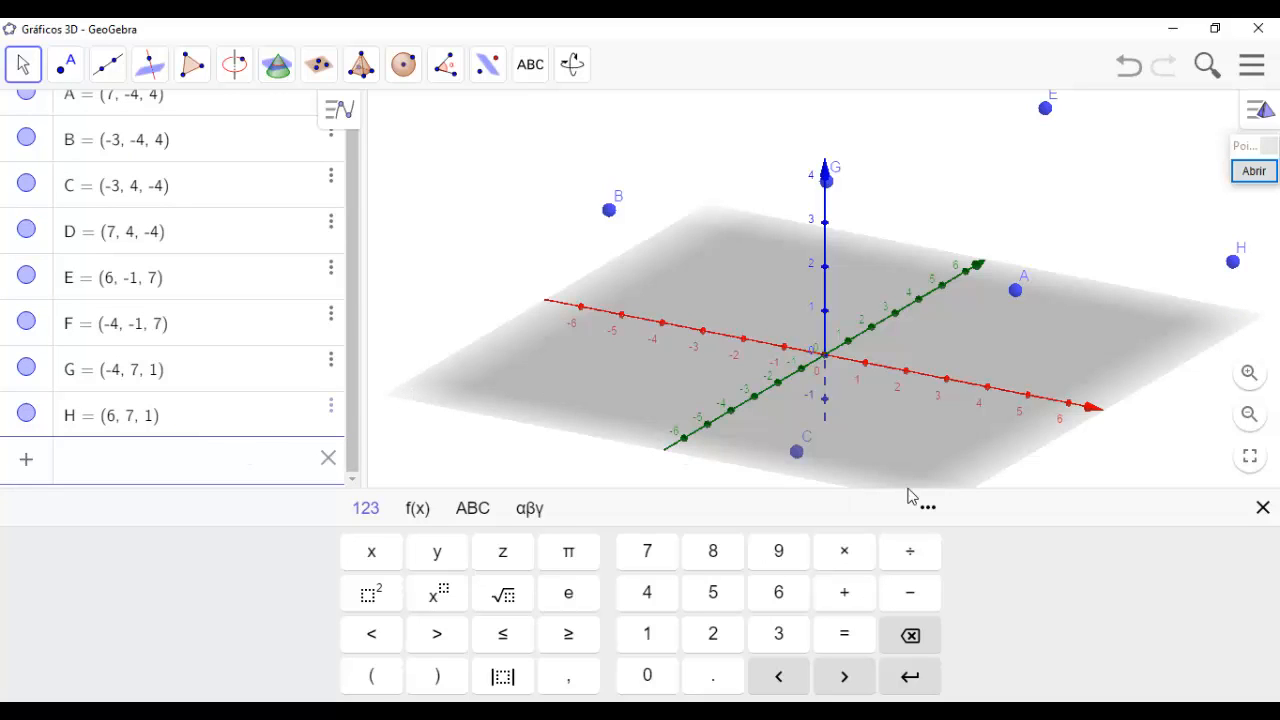
left_click(1263, 508)
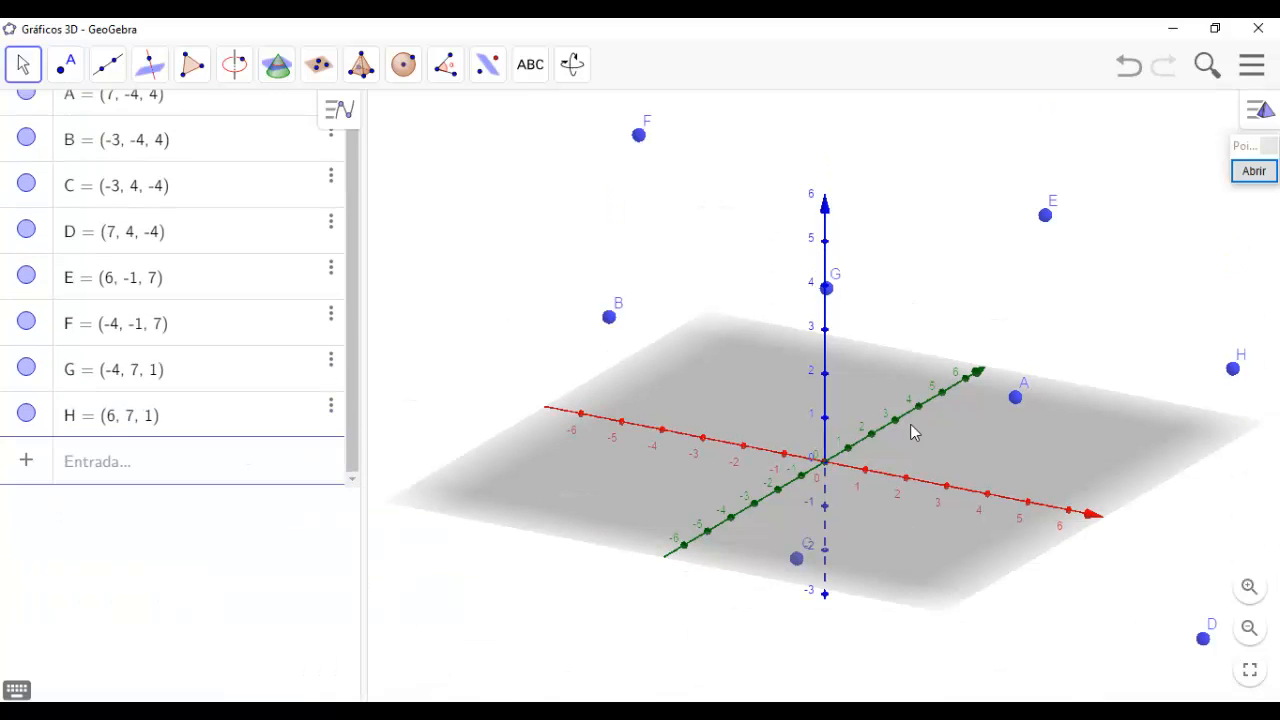
scroll(845, 300, "down", 3)
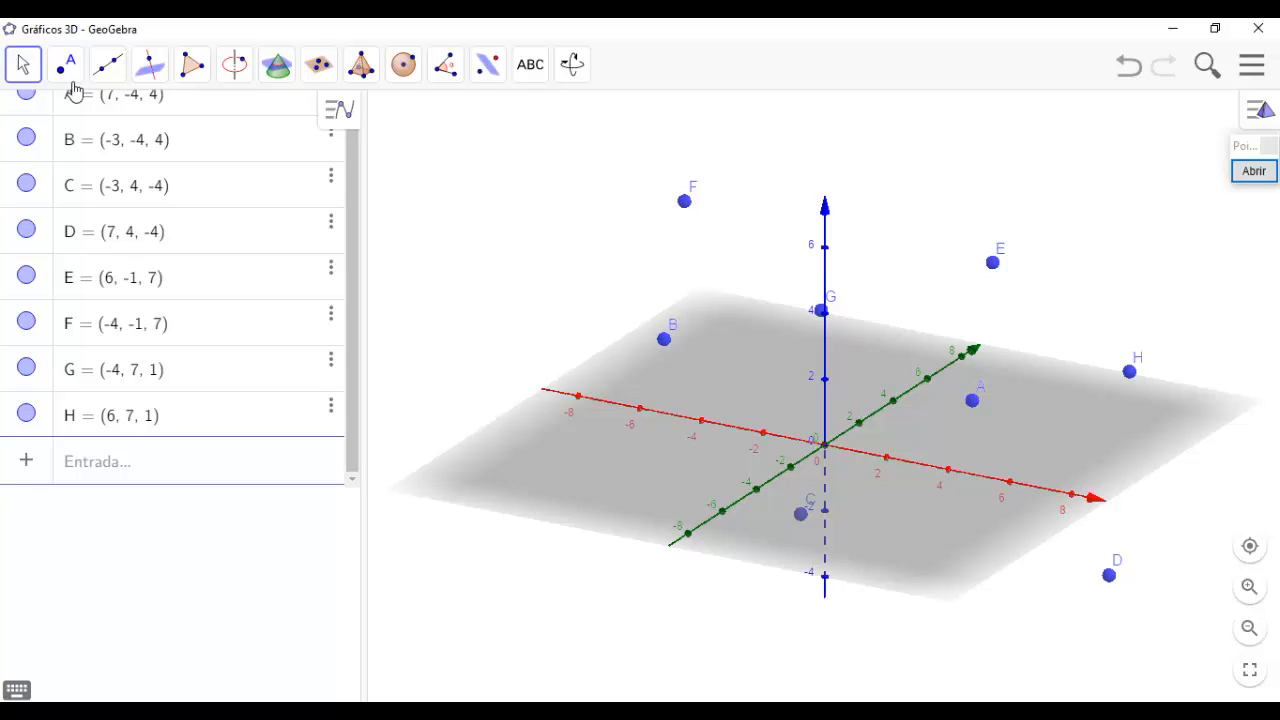
- Draw a polygon through points F, B, A and E, closing it at F
left_click(197, 68)
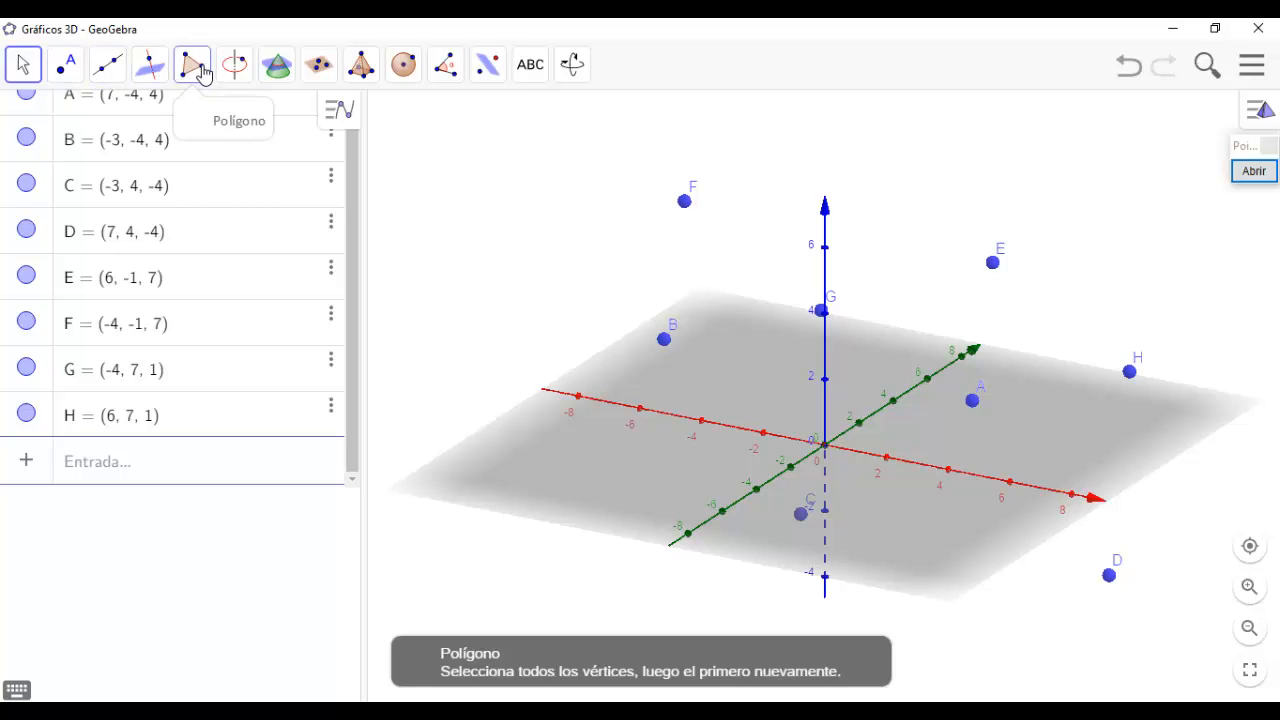
left_click(218, 124)
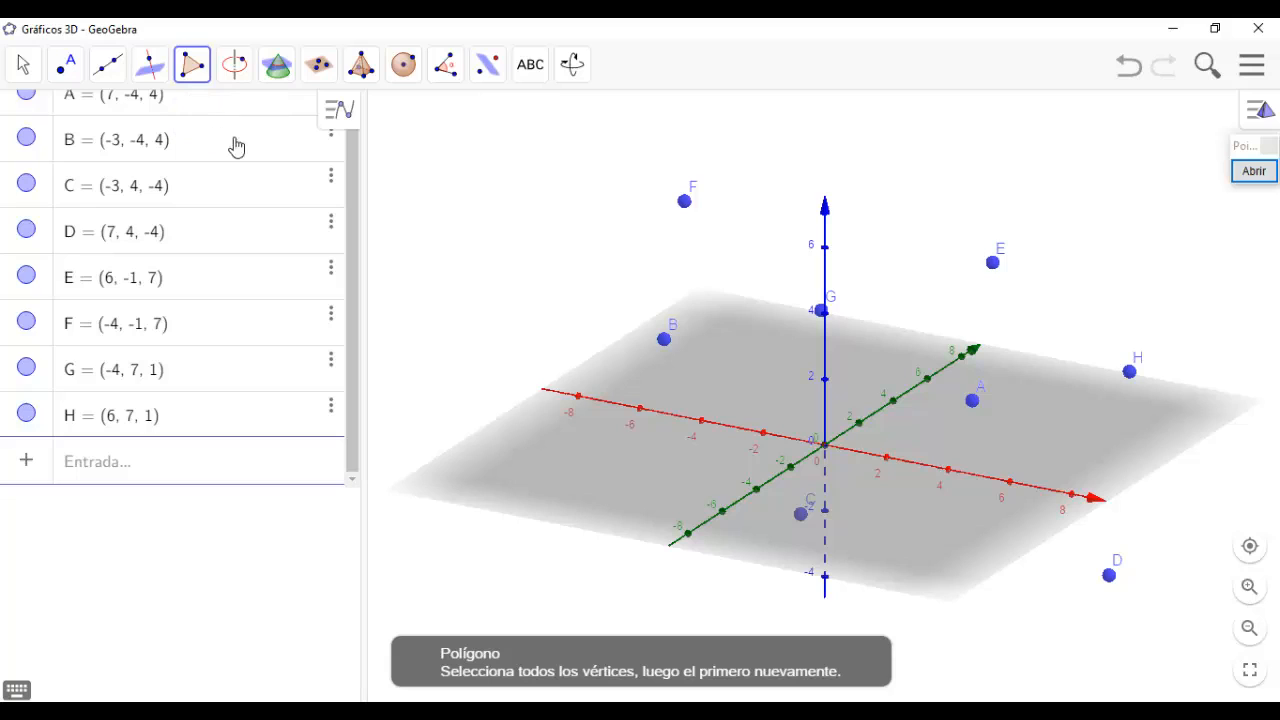
left_click(685, 203)
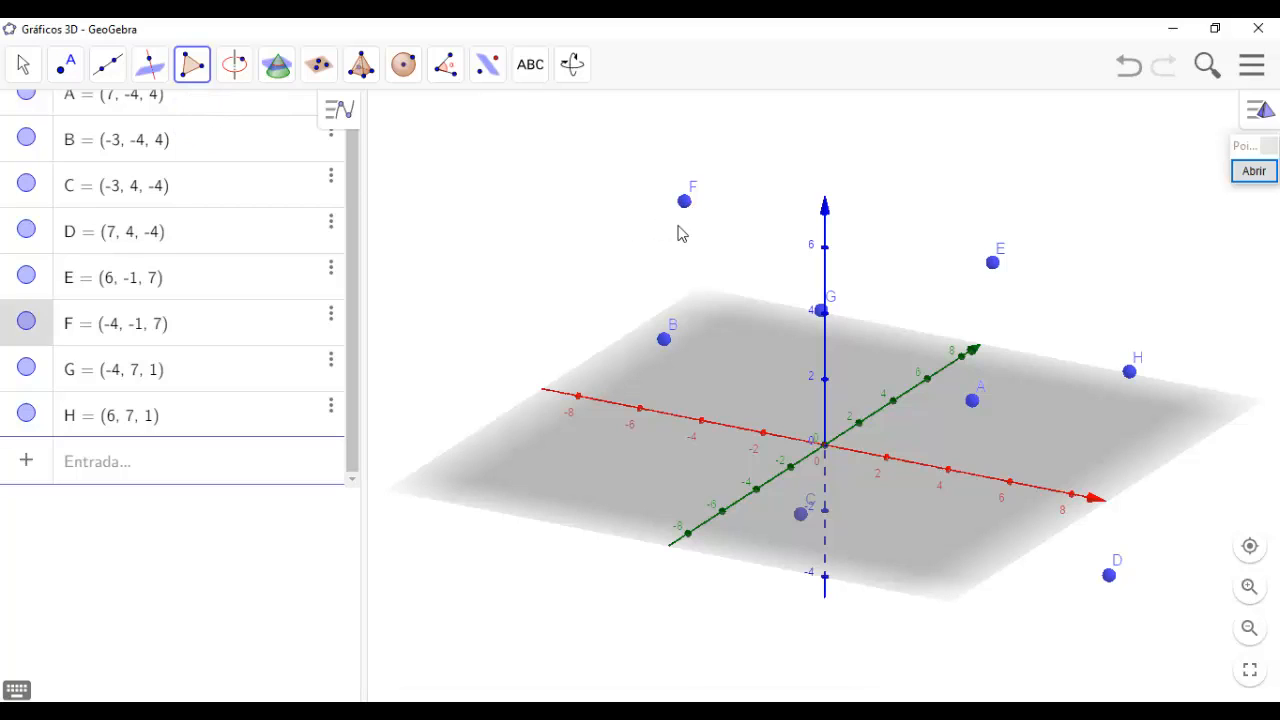
left_click(665, 340)
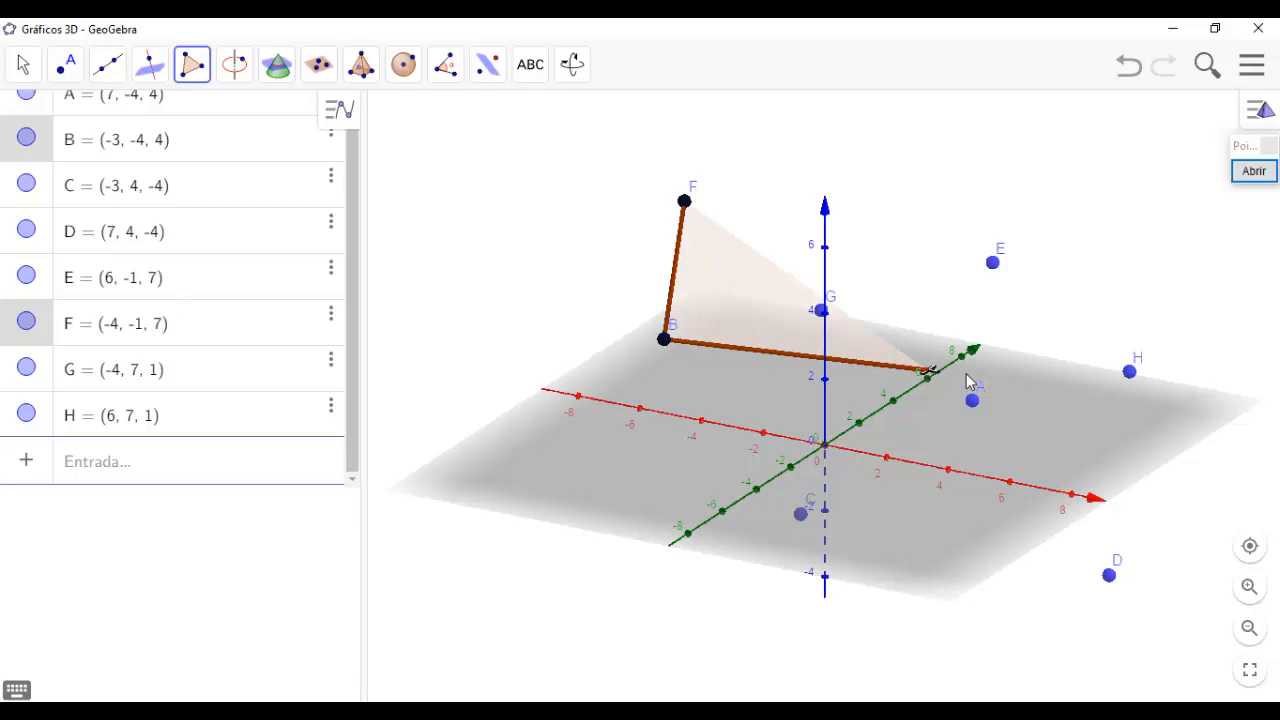
left_click(974, 403)
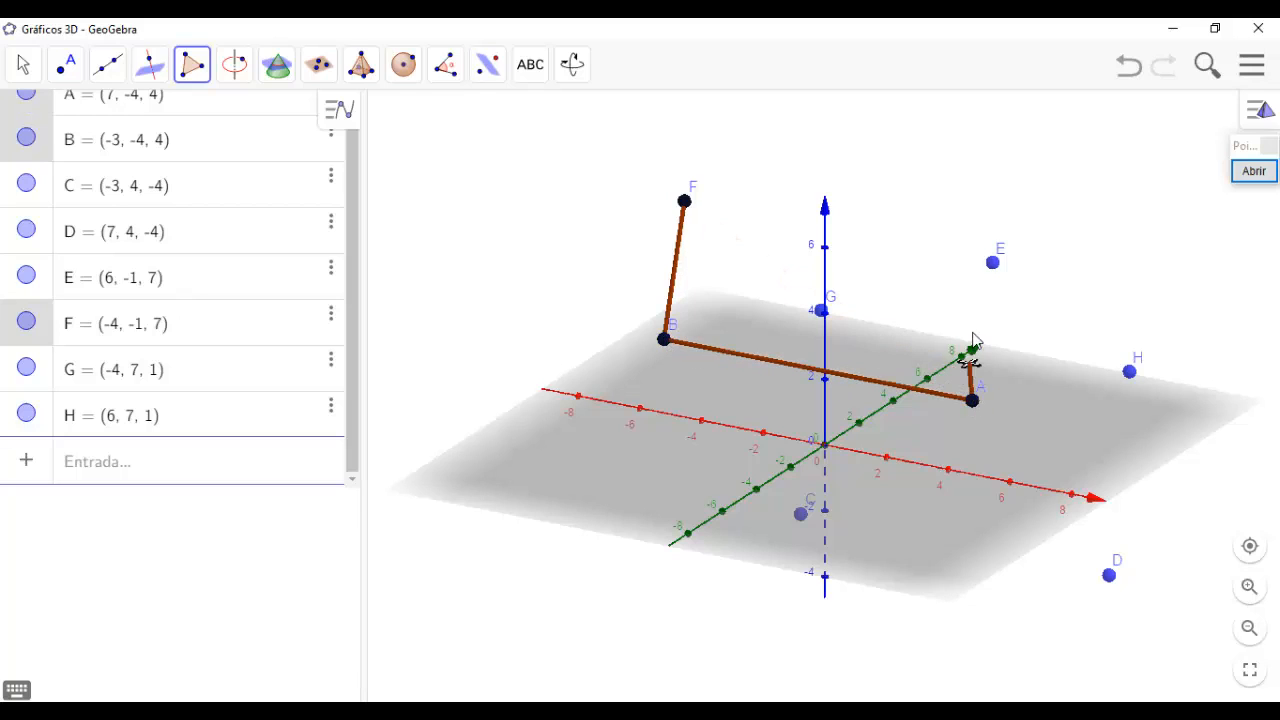
left_click(994, 265)
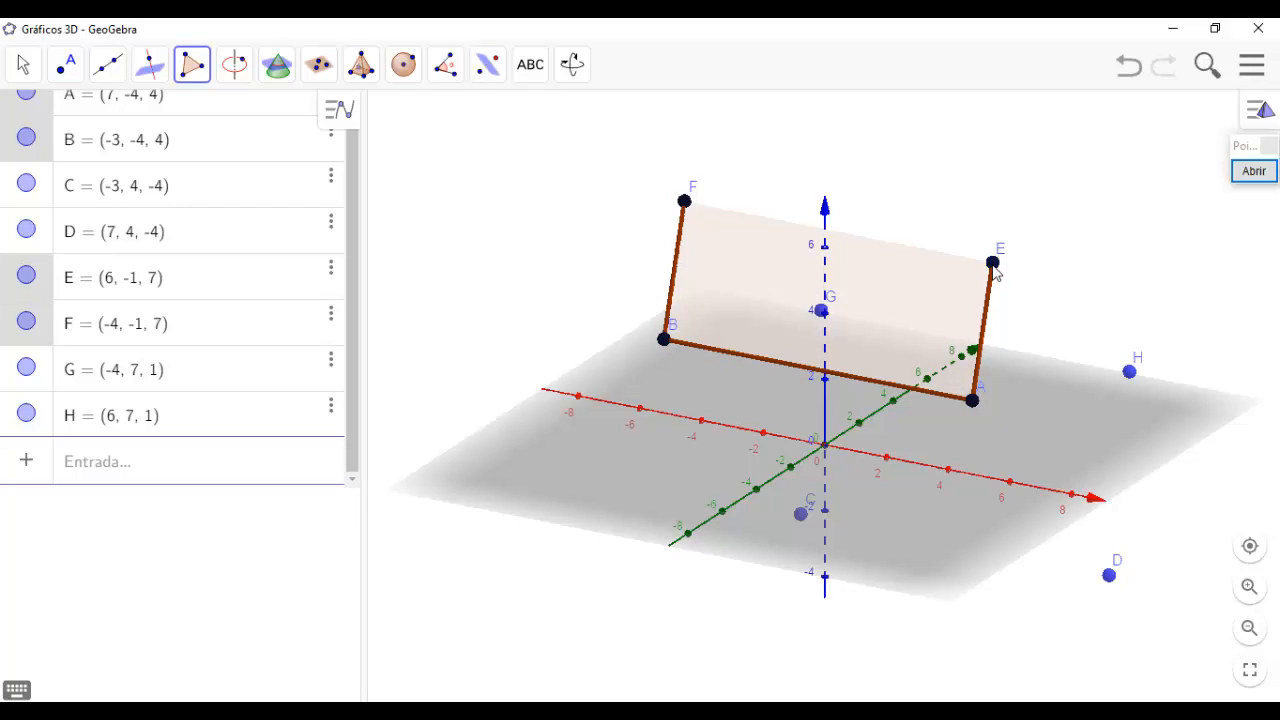
left_click(687, 205)
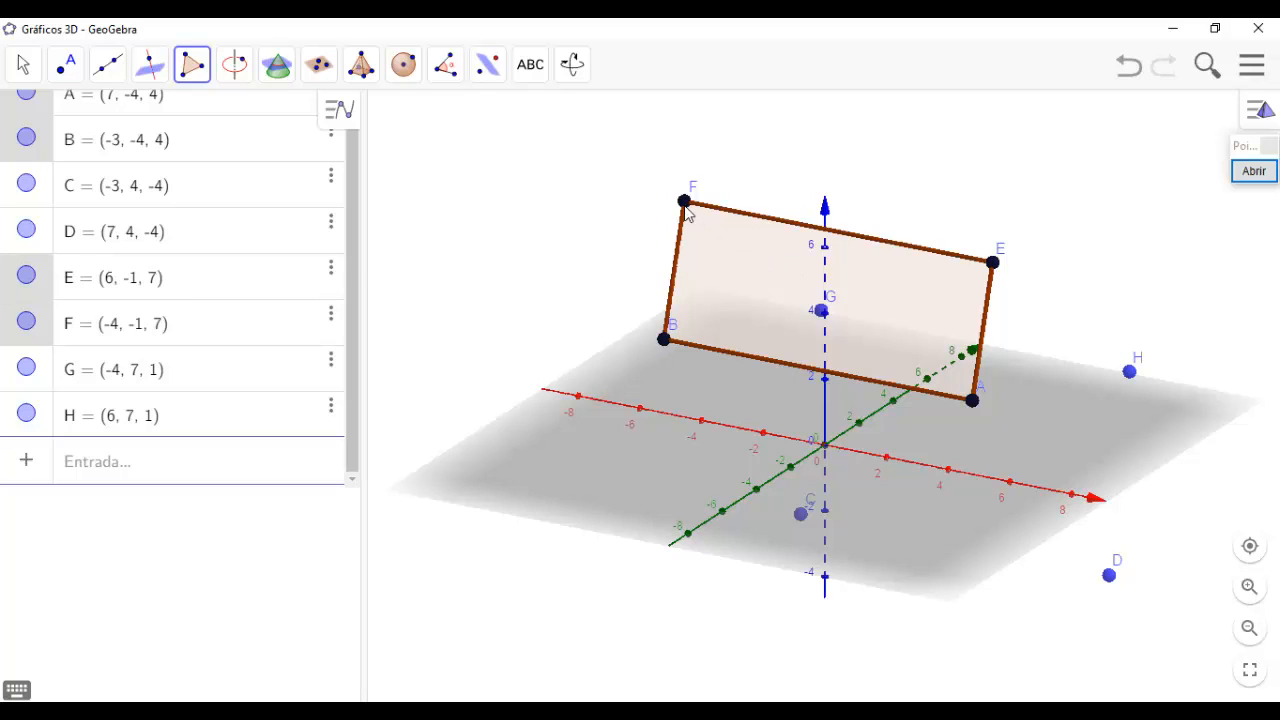
- Draw a second polygon through points C, G, H and D, closing it at C
left_click(801, 516)
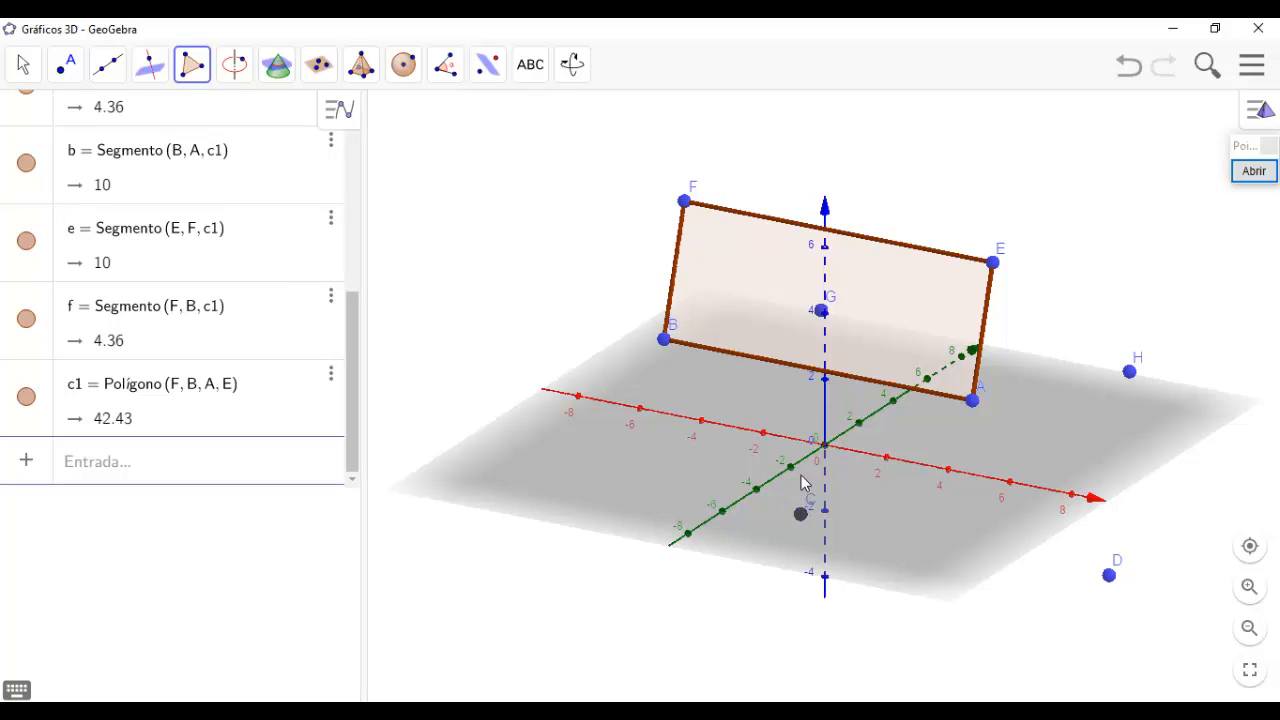
left_click(821, 311)
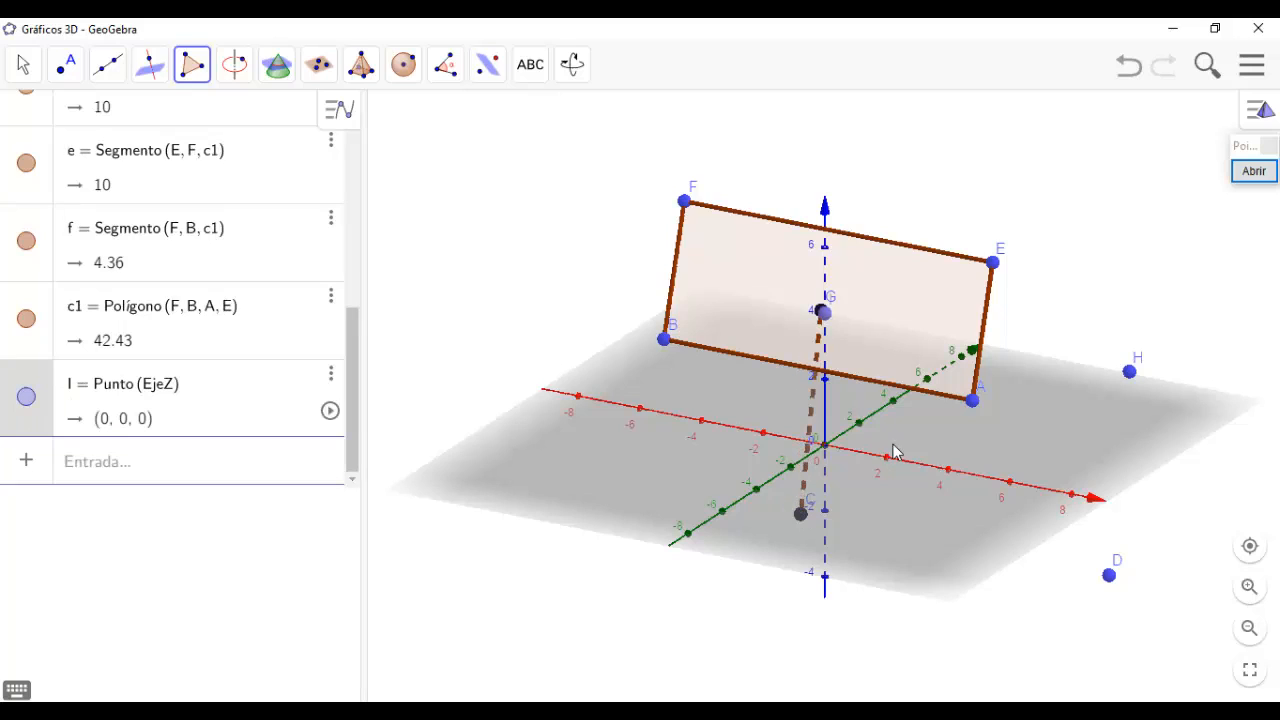
left_click(1130, 372)
left_click(1109, 575)
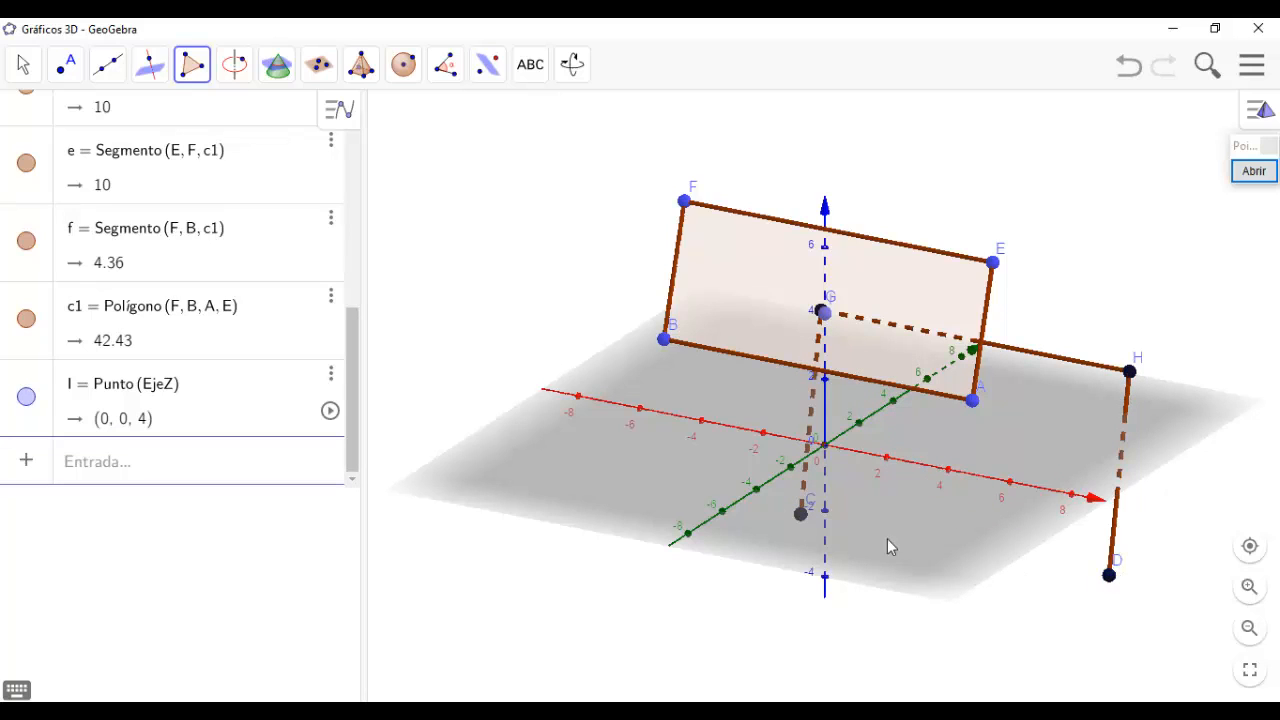
left_click(801, 515)
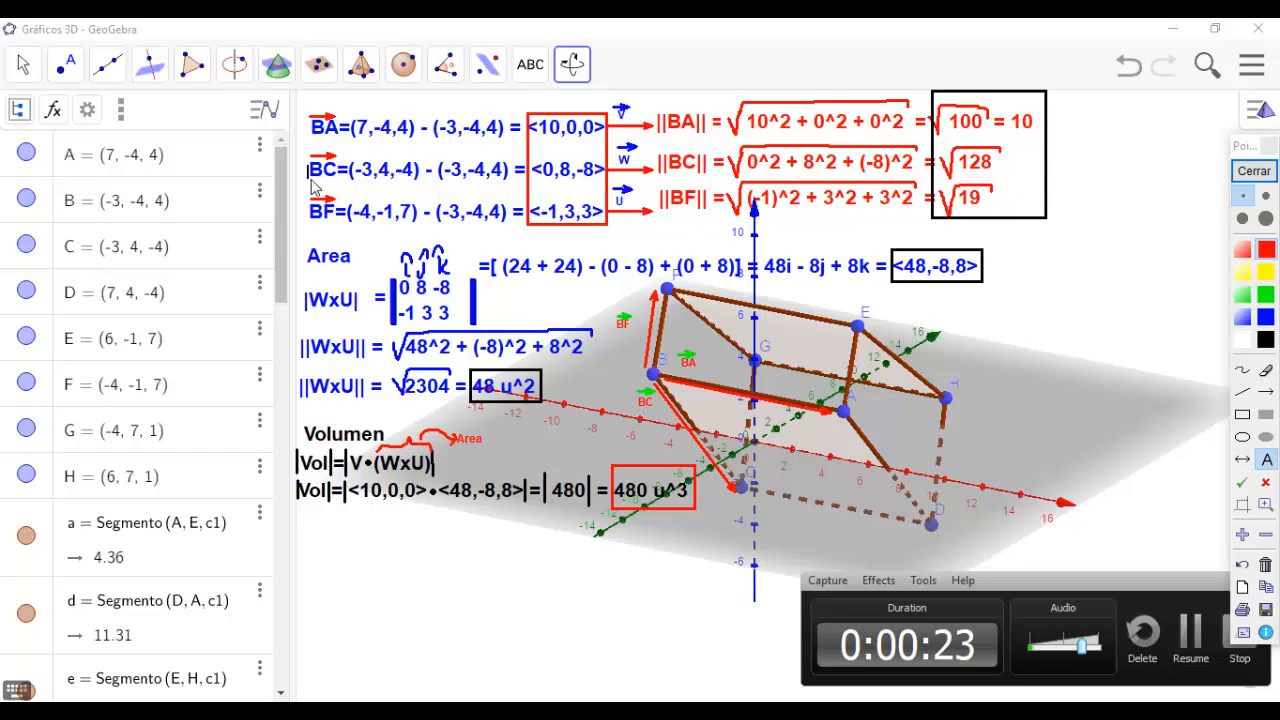
- Mark the prism's corner at vertex B with a red freehand pencil stroke
left_click(1263, 252)
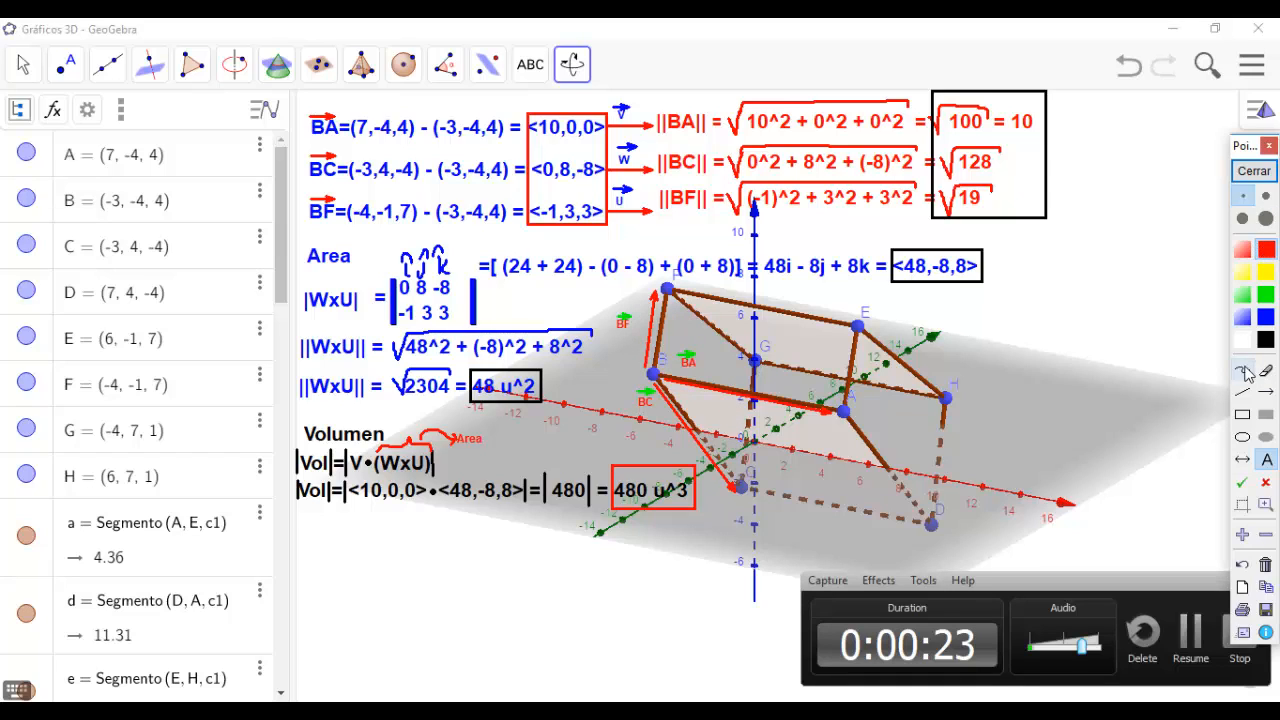
left_click(1242, 369)
mouse_move(670, 362)
left_mouse_down()
mouse_move(742, 440)
mouse_move(647, 295)
mouse_move(710, 375)
mouse_move(738, 372)
mouse_move(737, 390)
left_mouse_up()
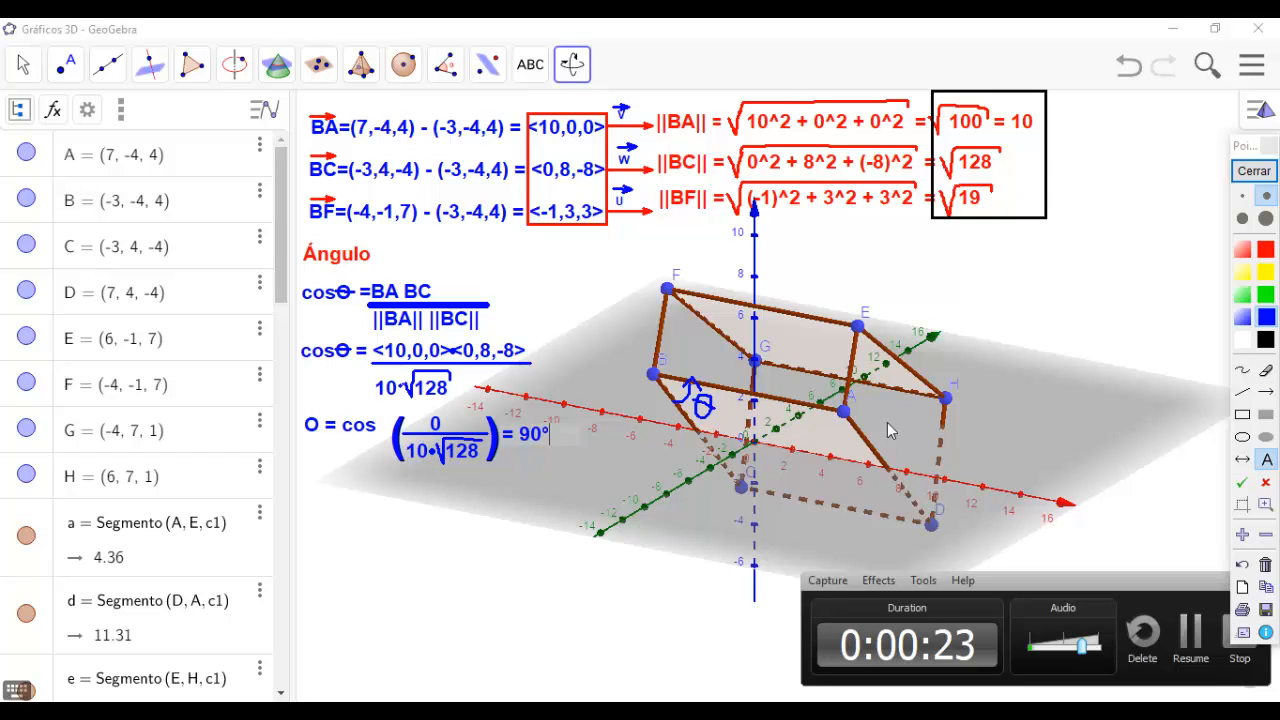
- Complete the last angle equation as θ = cos⁻¹ with thin blue pencil strokes and annotate the angle mark near vertex B
left_click(1242, 391)
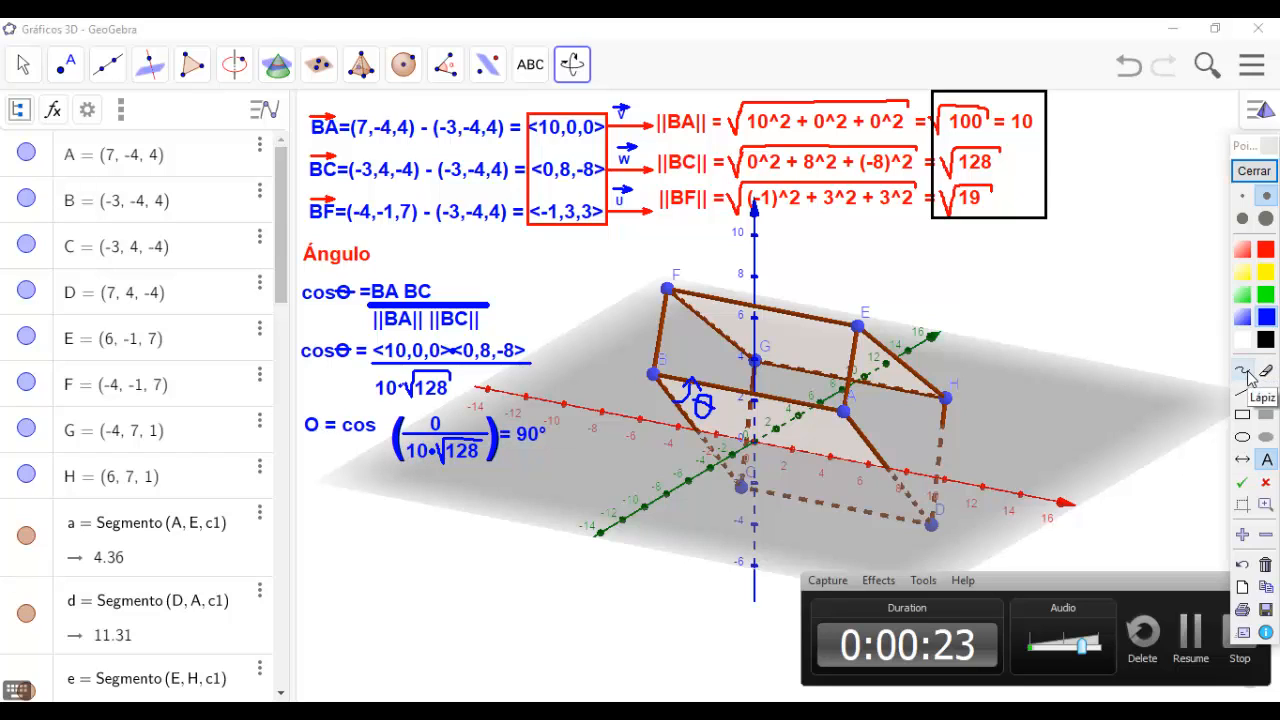
left_click(1242, 369)
left_click(1241, 197)
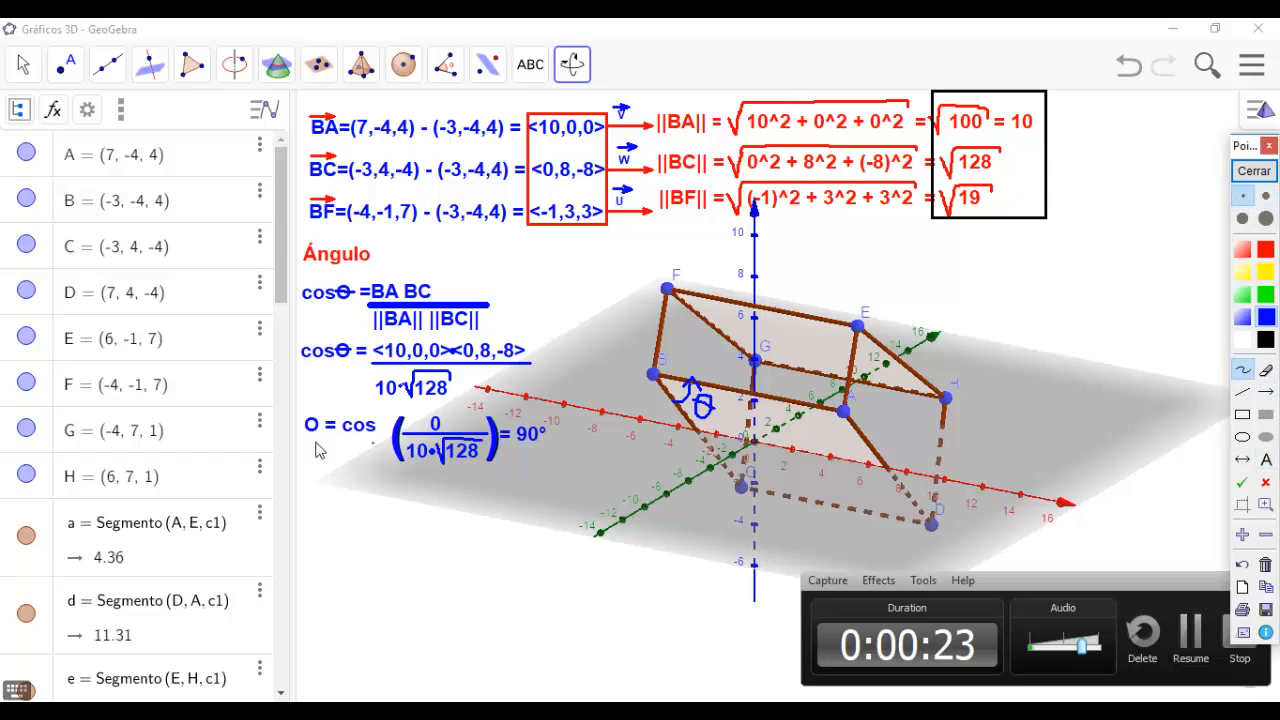
left_click_drag(303, 425, 320, 424)
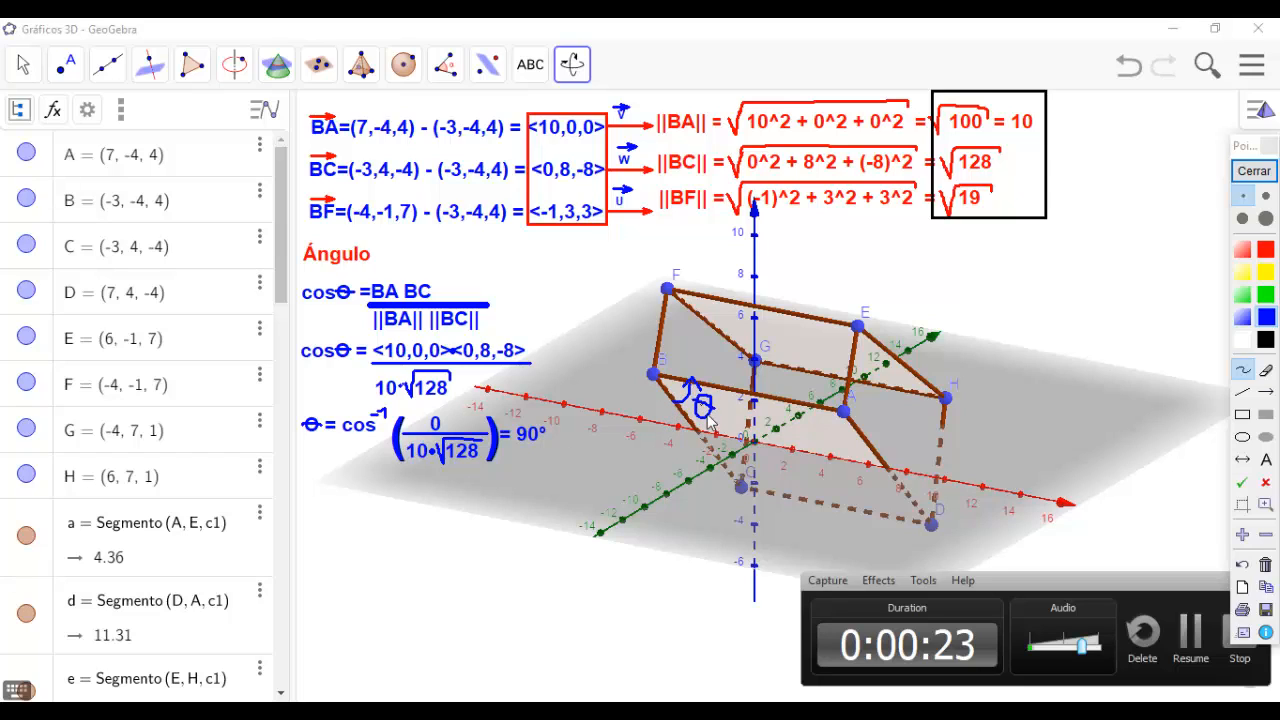
mouse_move(719, 411)
left_mouse_down()
mouse_move(742, 408)
mouse_move(740, 445)
mouse_move(770, 444)
mouse_move(766, 414)
mouse_move(769, 432)
left_mouse_up()
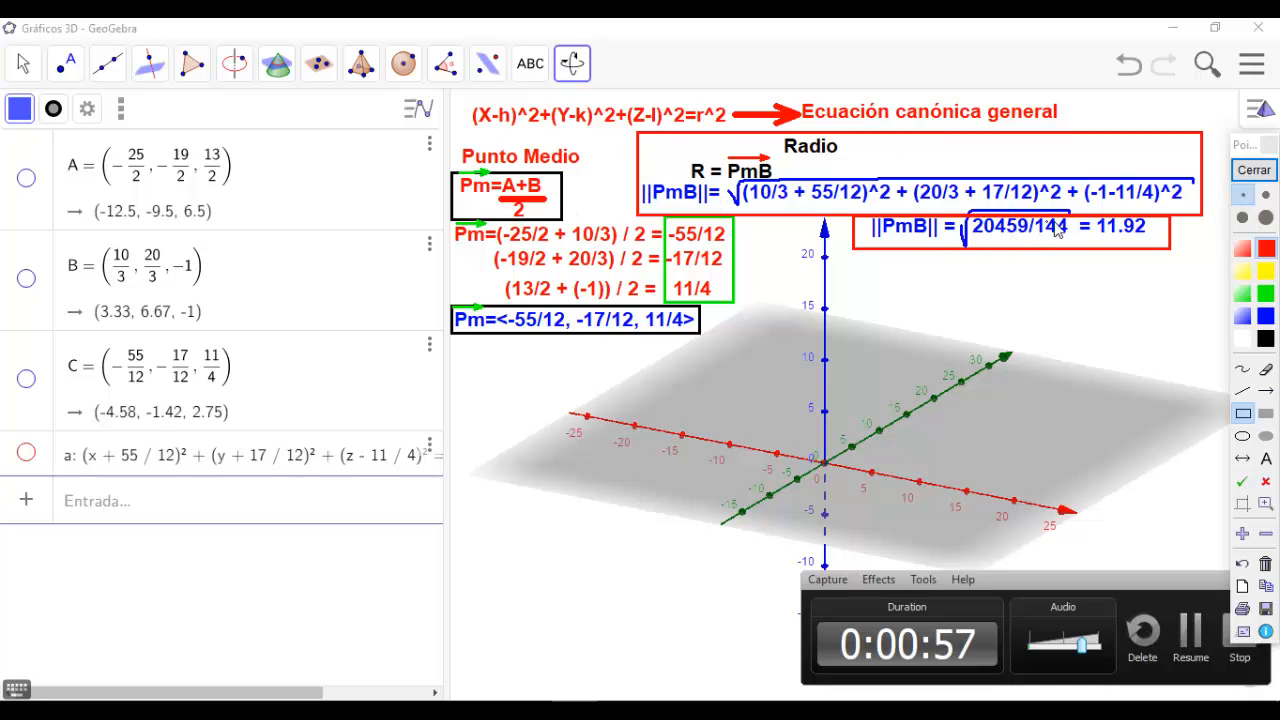
- Close the annotation overlay and show points B, A and C in the 3D view
left_click(1250, 172)
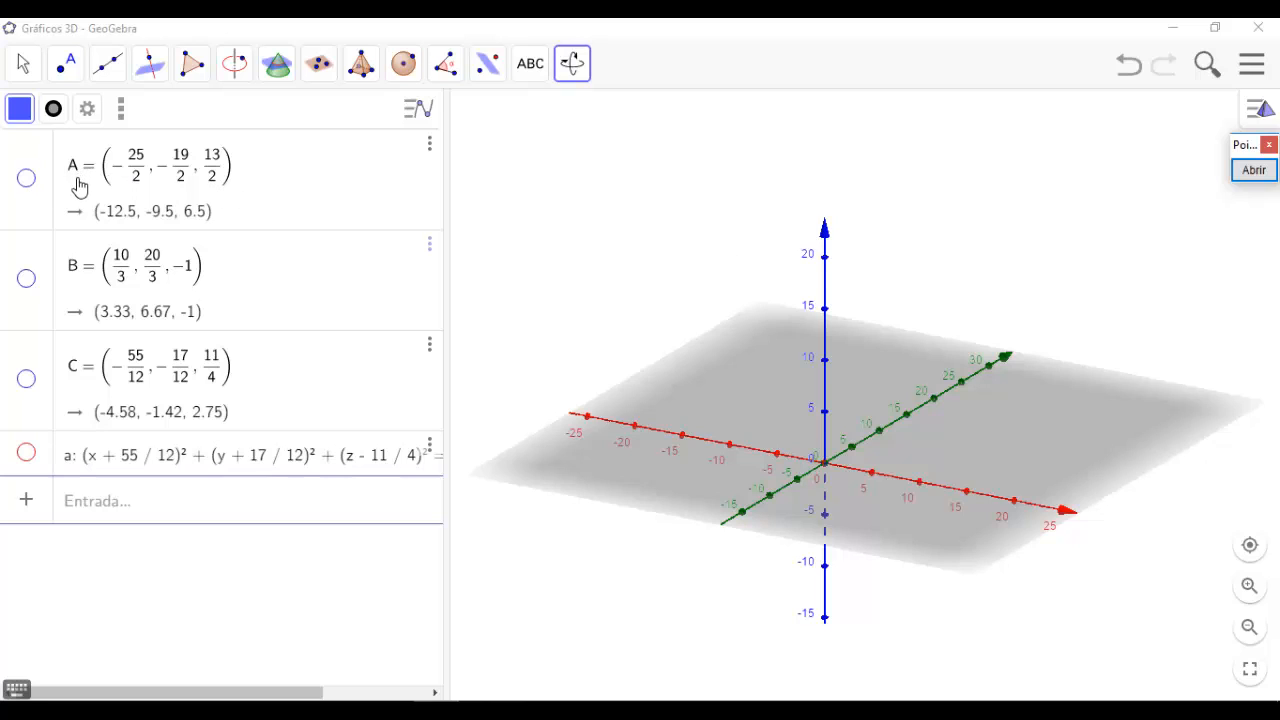
left_click(26, 280)
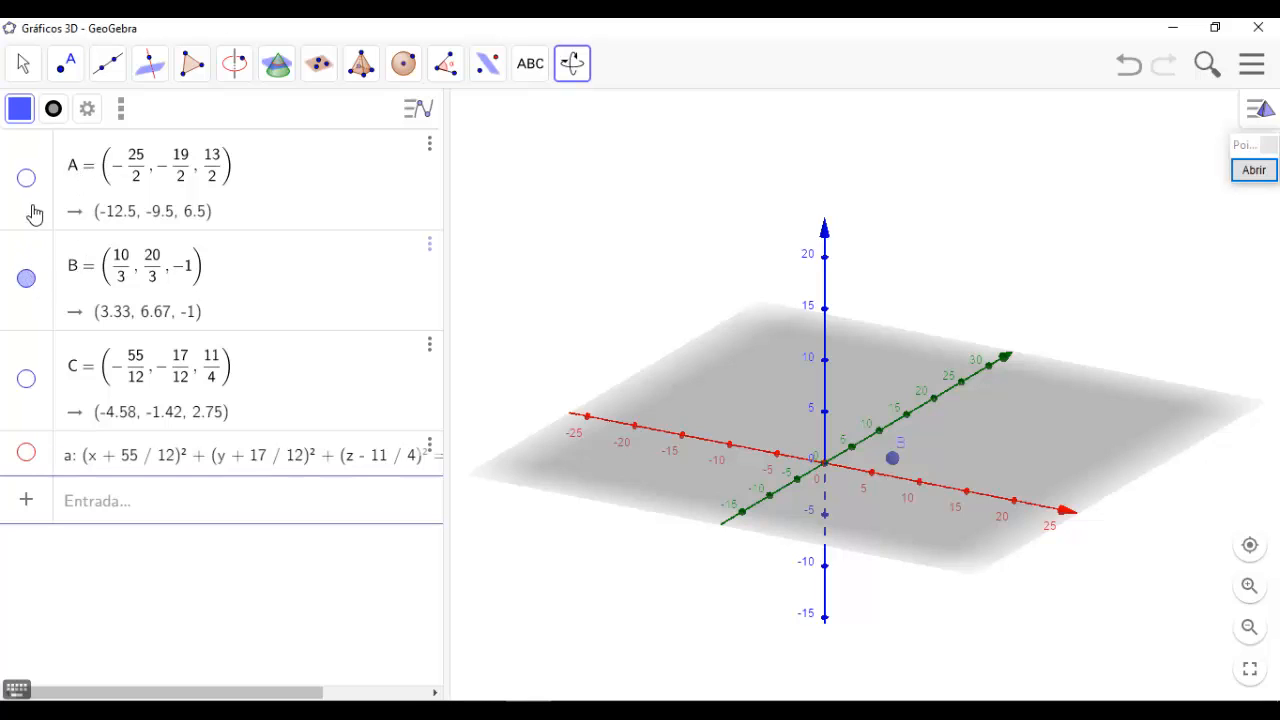
left_click(27, 180)
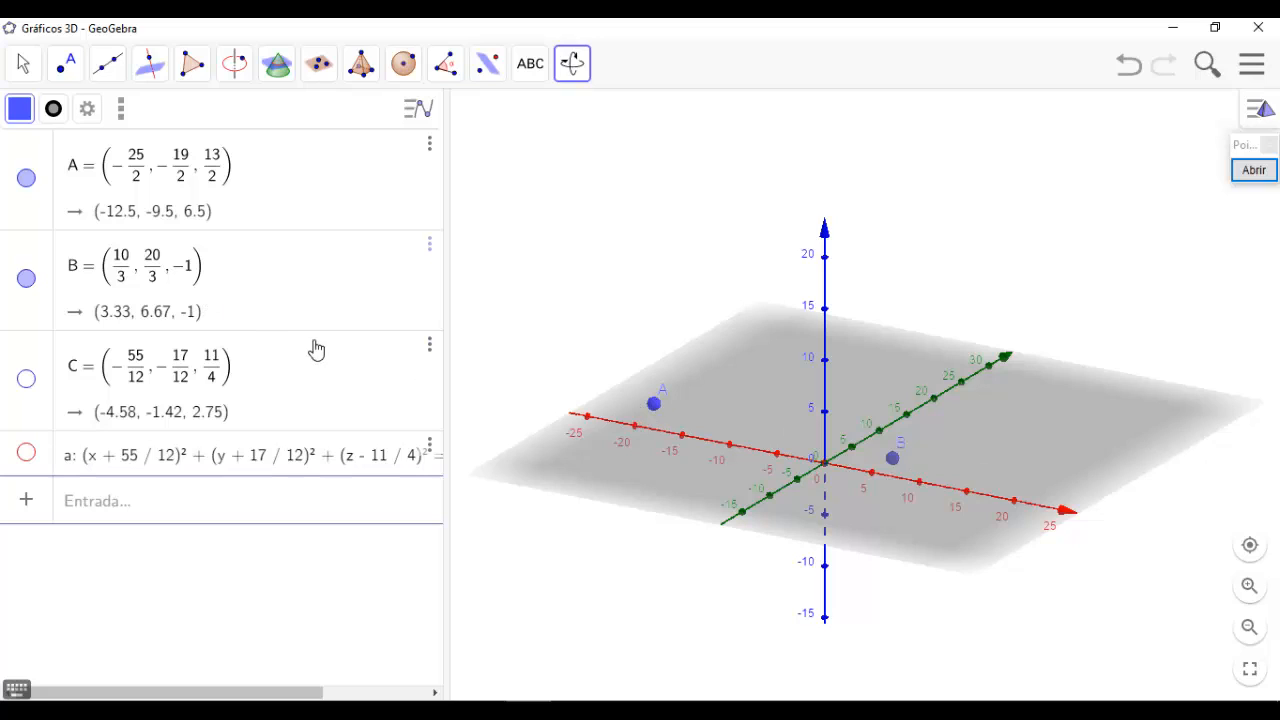
left_click(28, 381)
- Widen the algebra list to fit the full sphere equation, show the sphere, and rotate the 3D view around it
left_click_drag(453, 420, 594, 433)
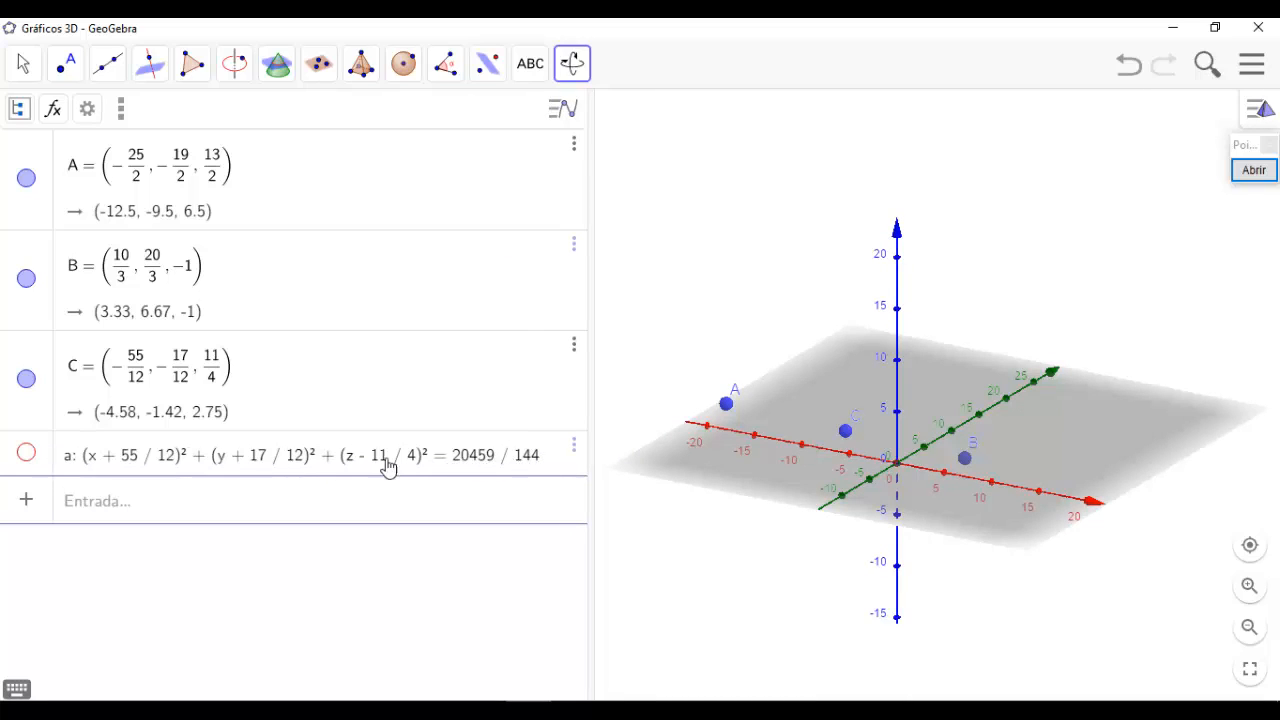
left_click(27, 454)
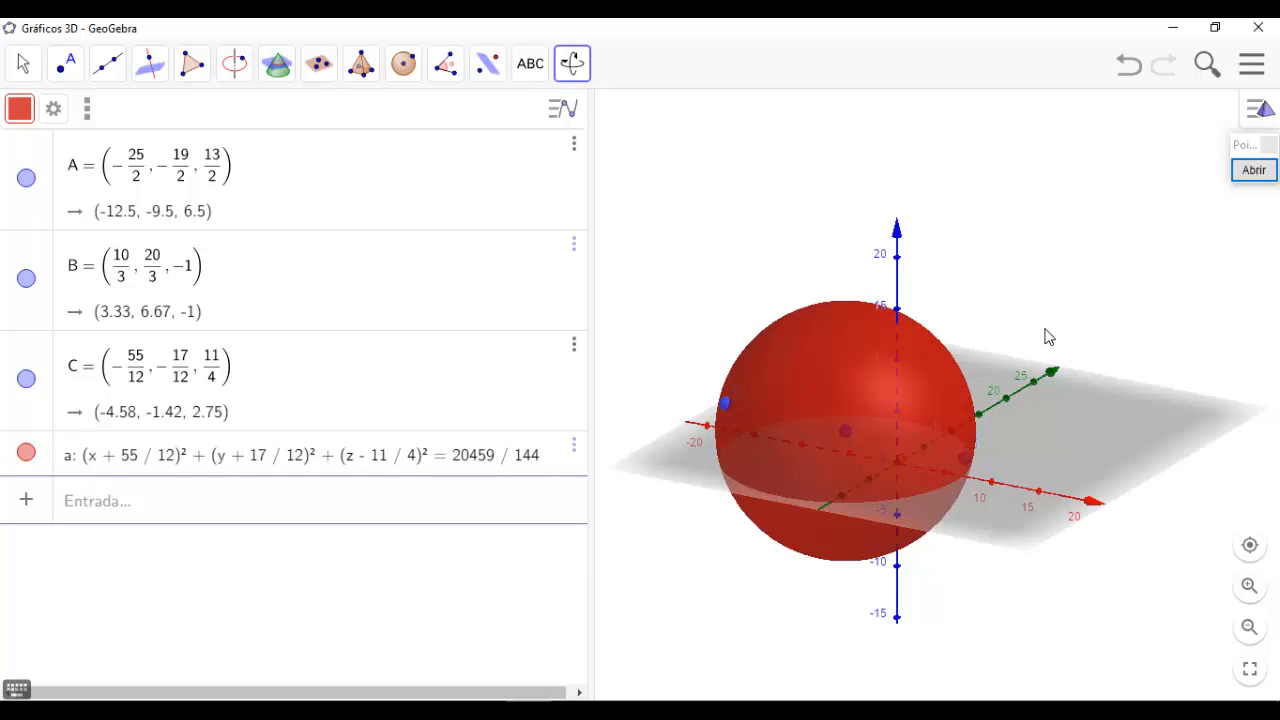
left_click(574, 68)
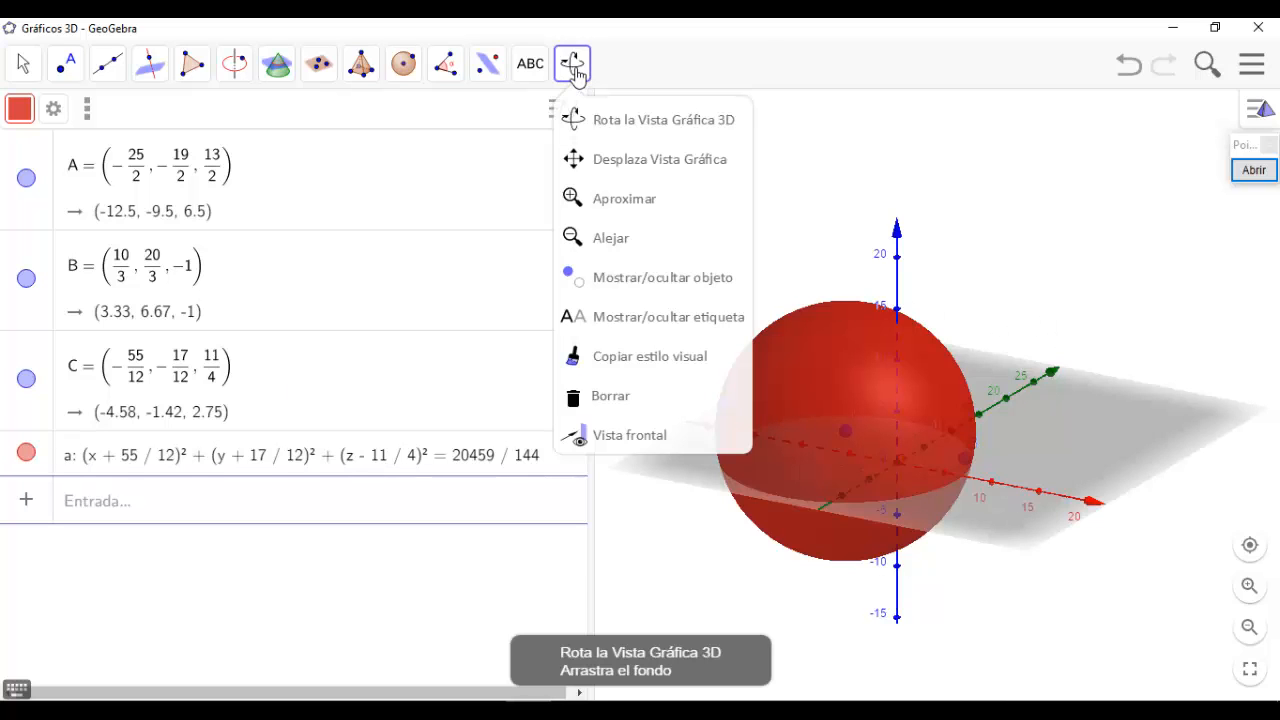
left_click(620, 124)
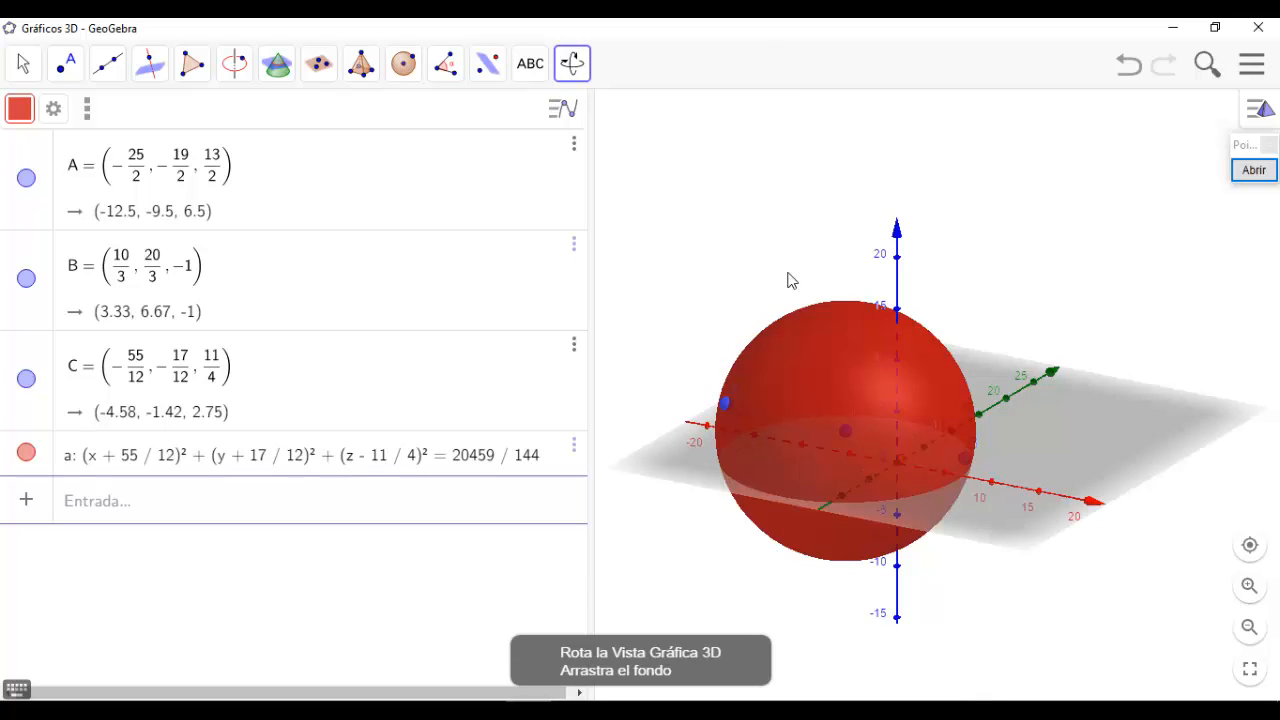
left_click_drag(745, 307, 676, 272)
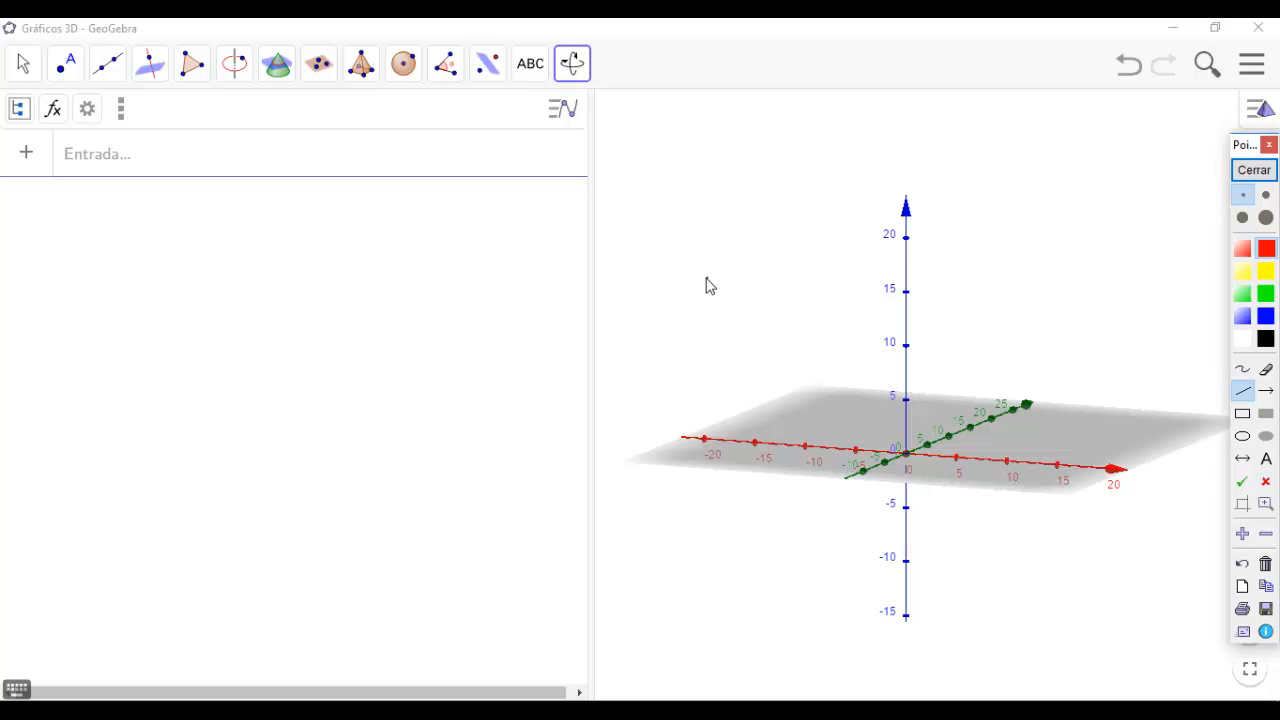
- Sketch a parallelogram beside the 3D axes with two slanted red sides and two green sides connecting their ends
left_click_drag(674, 279, 733, 392)
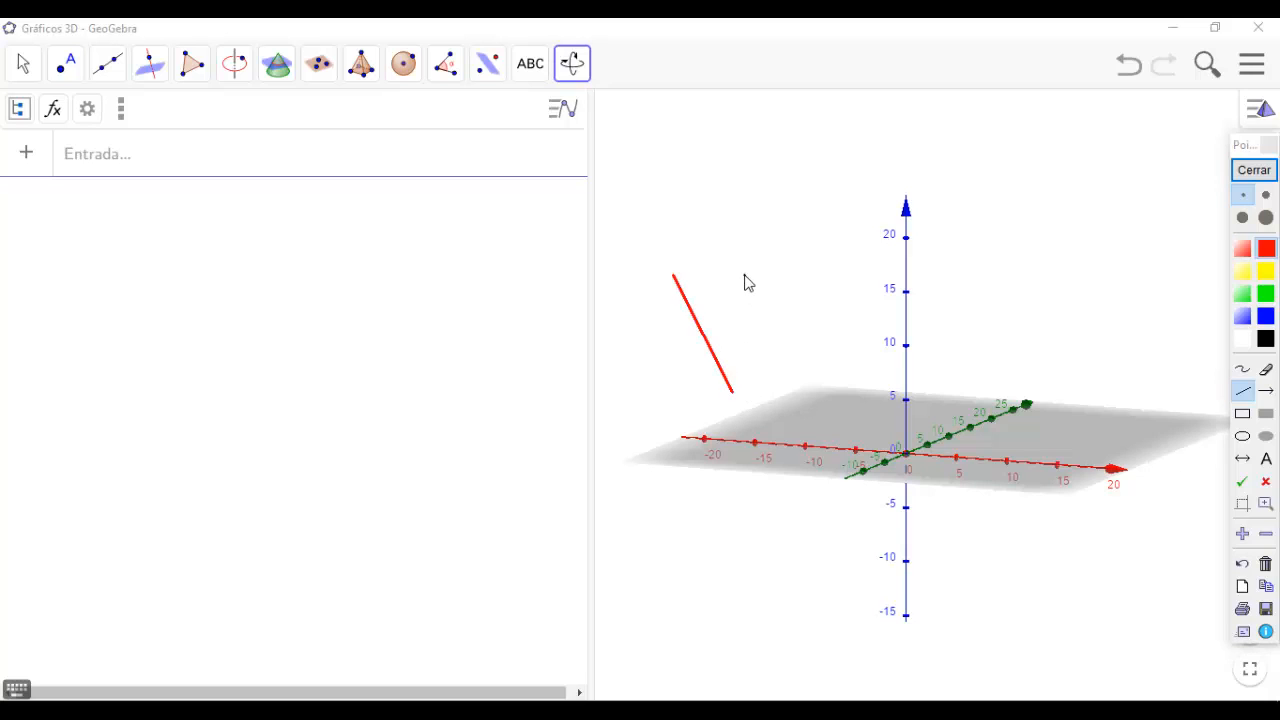
left_click_drag(738, 271, 788, 389)
left_click(1267, 294)
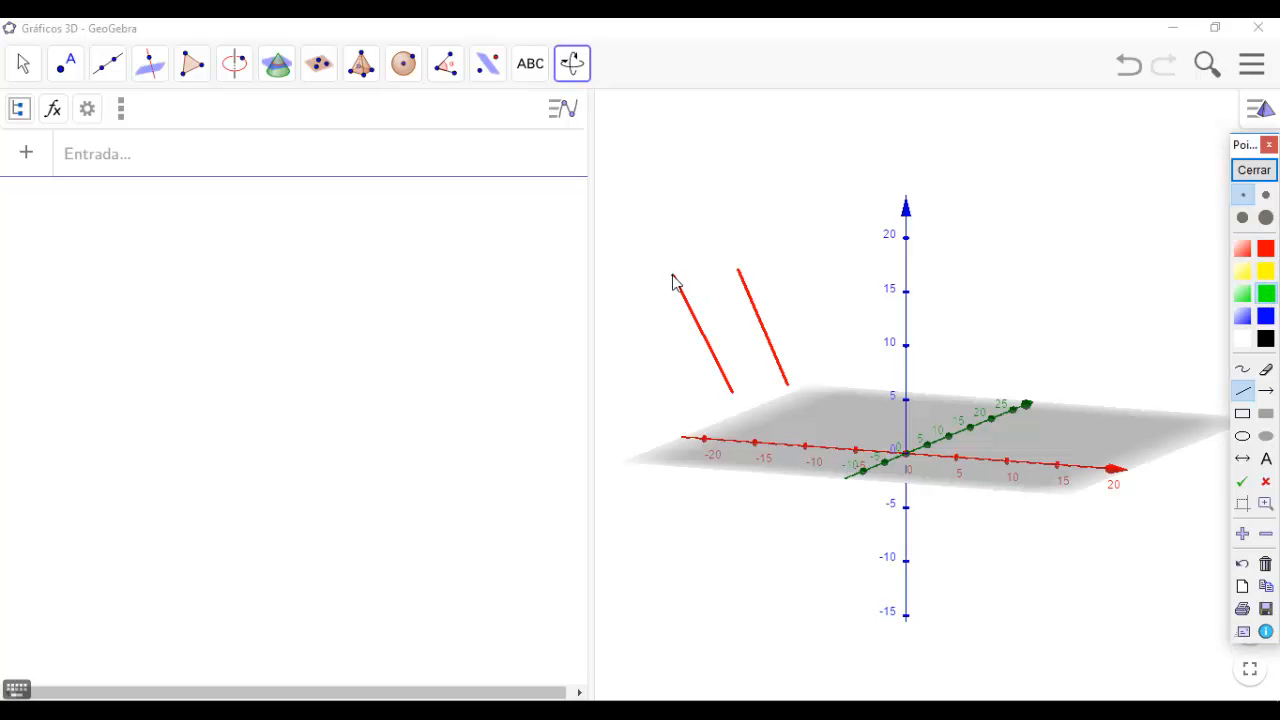
left_click_drag(673, 276, 739, 270)
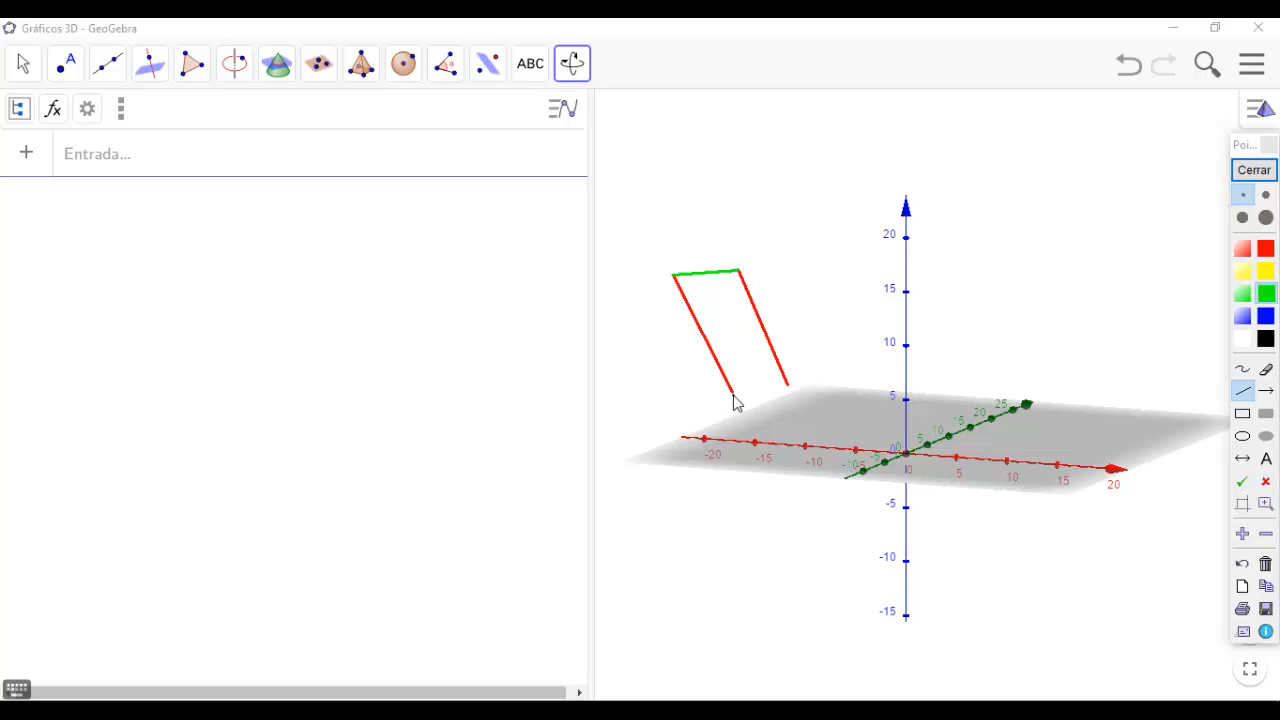
left_click_drag(734, 396, 786, 389)
left_click(1266, 369)
mouse_move(777, 374)
left_mouse_down()
mouse_move(717, 380)
mouse_move(689, 272)
mouse_move(759, 313)
mouse_move(921, 357)
left_mouse_up()
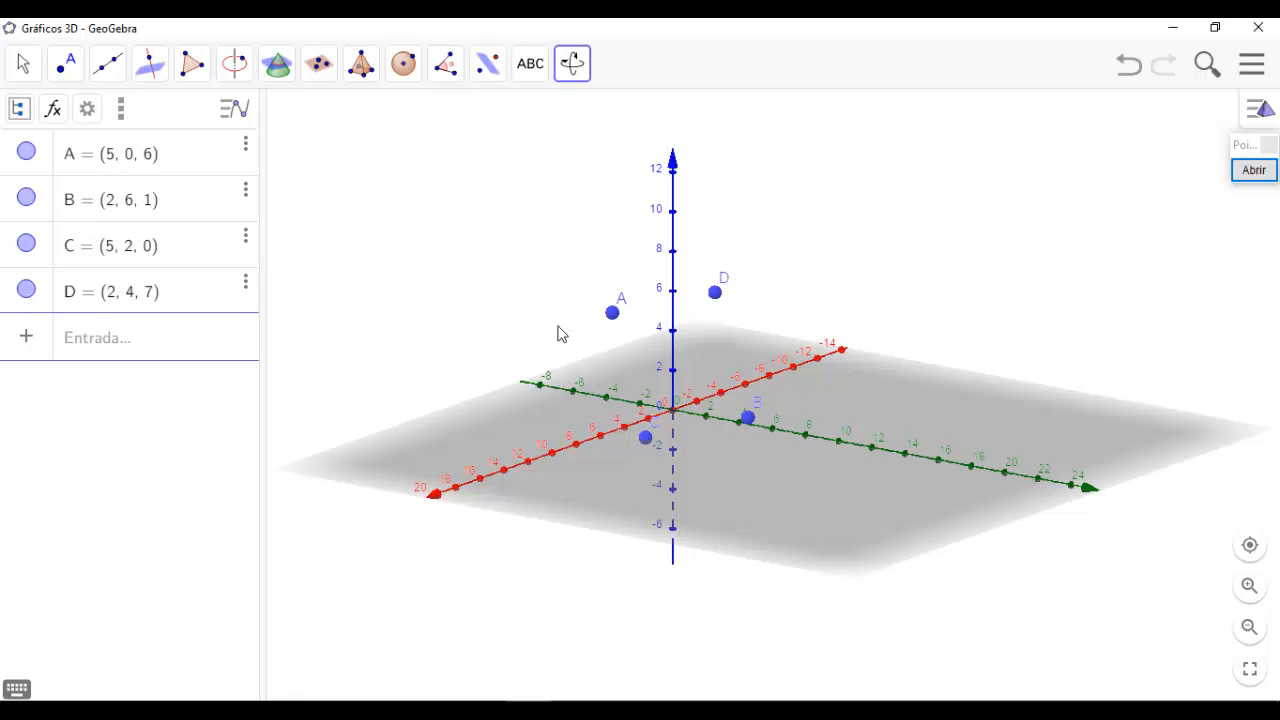
- Create a polygon through points A, D, B and C, closing it back at A
left_click(193, 72)
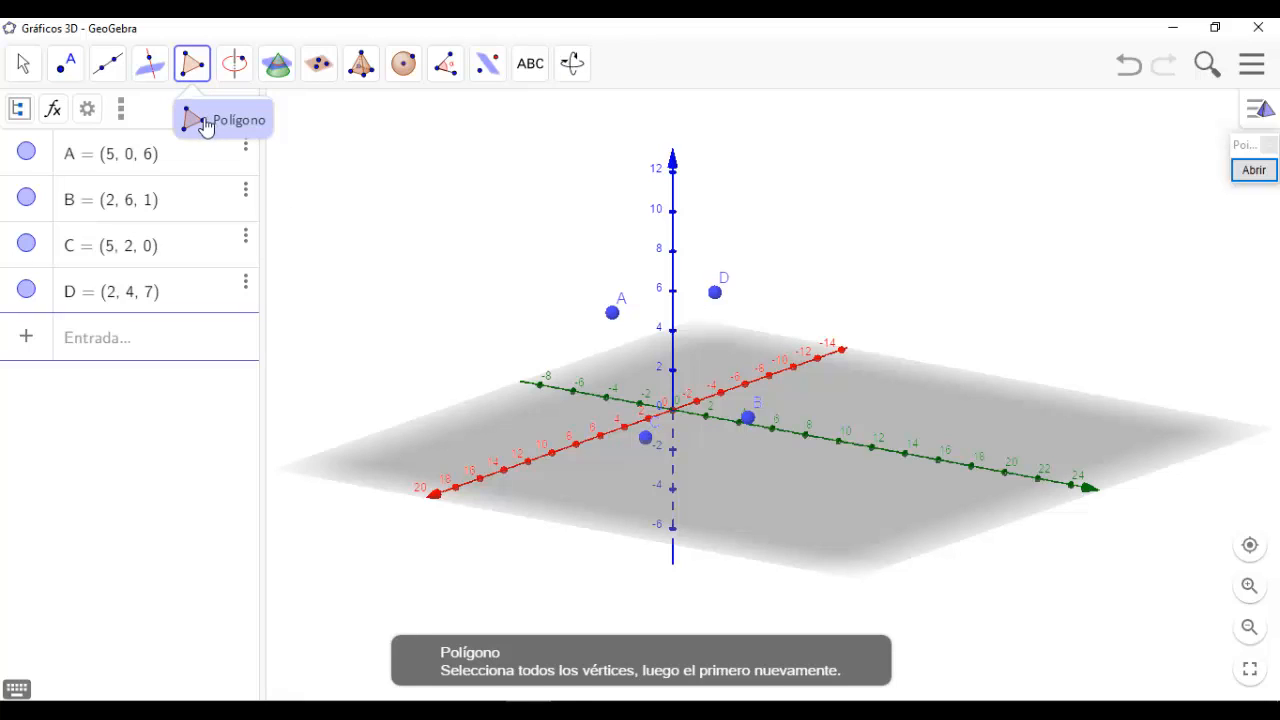
left_click(613, 314)
left_click(715, 295)
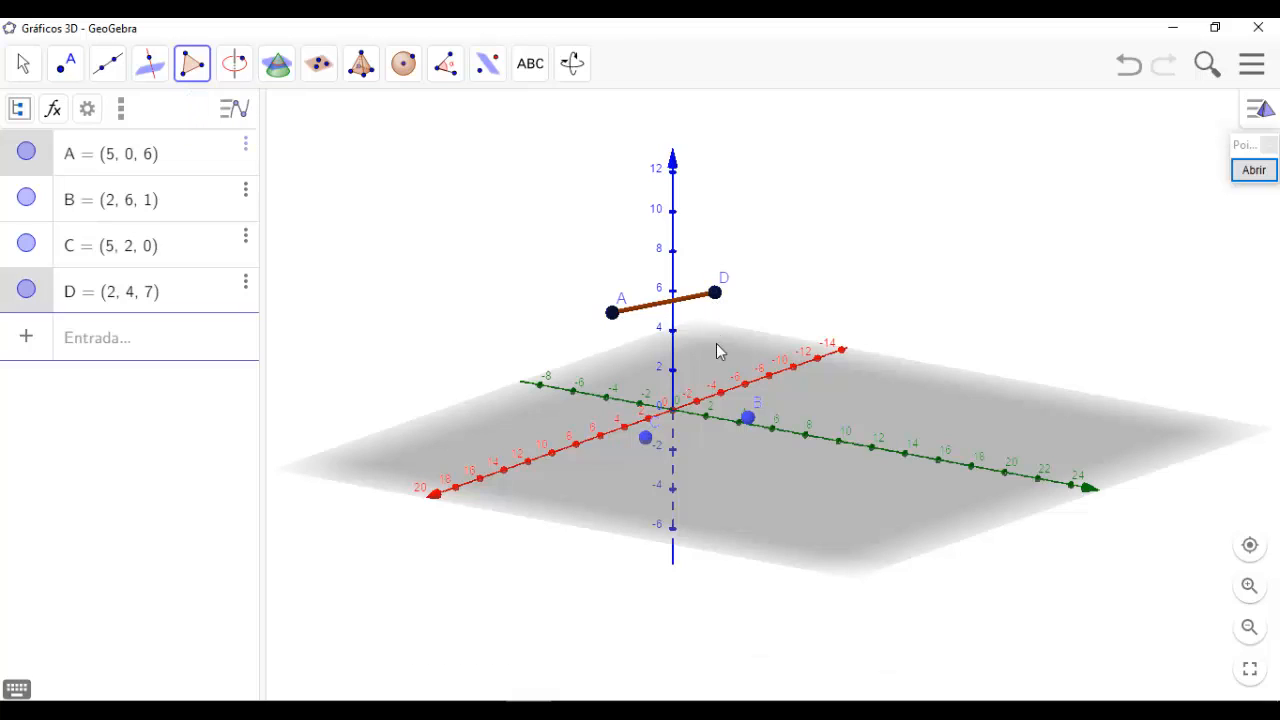
left_click(748, 419)
left_click(646, 437)
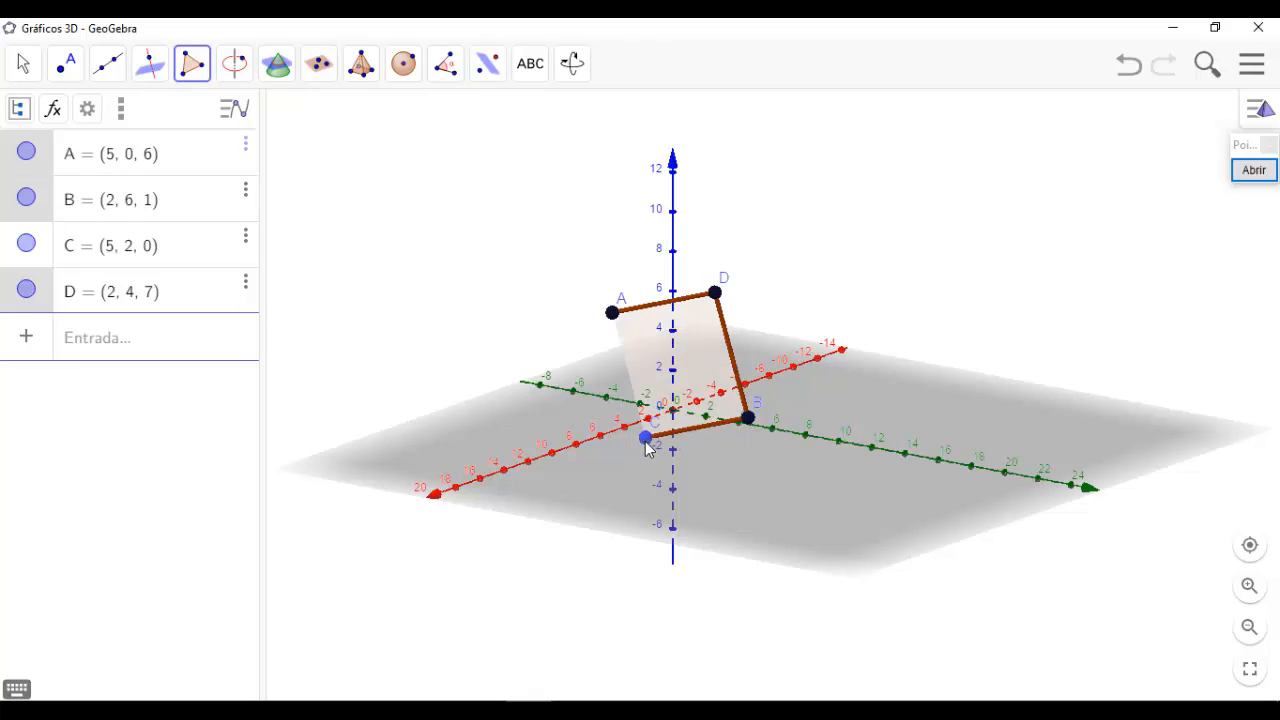
left_click(613, 314)
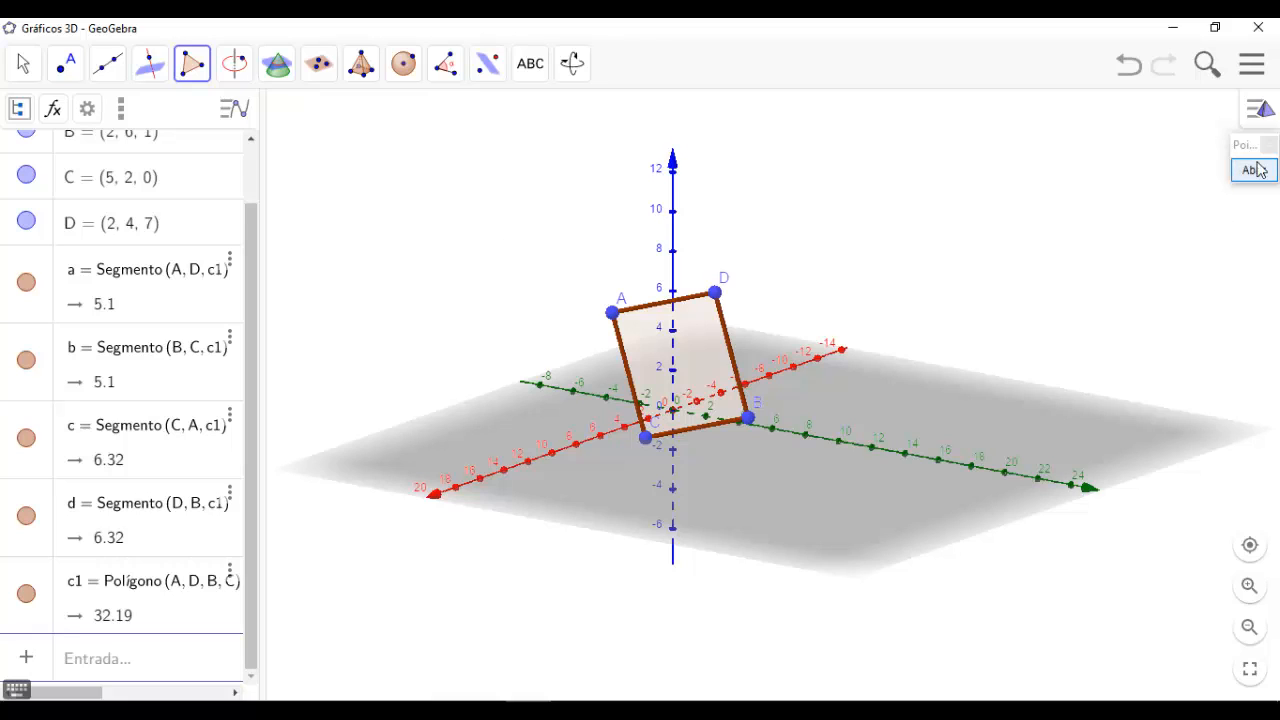
left_click_drag(251, 291, 266, 223)
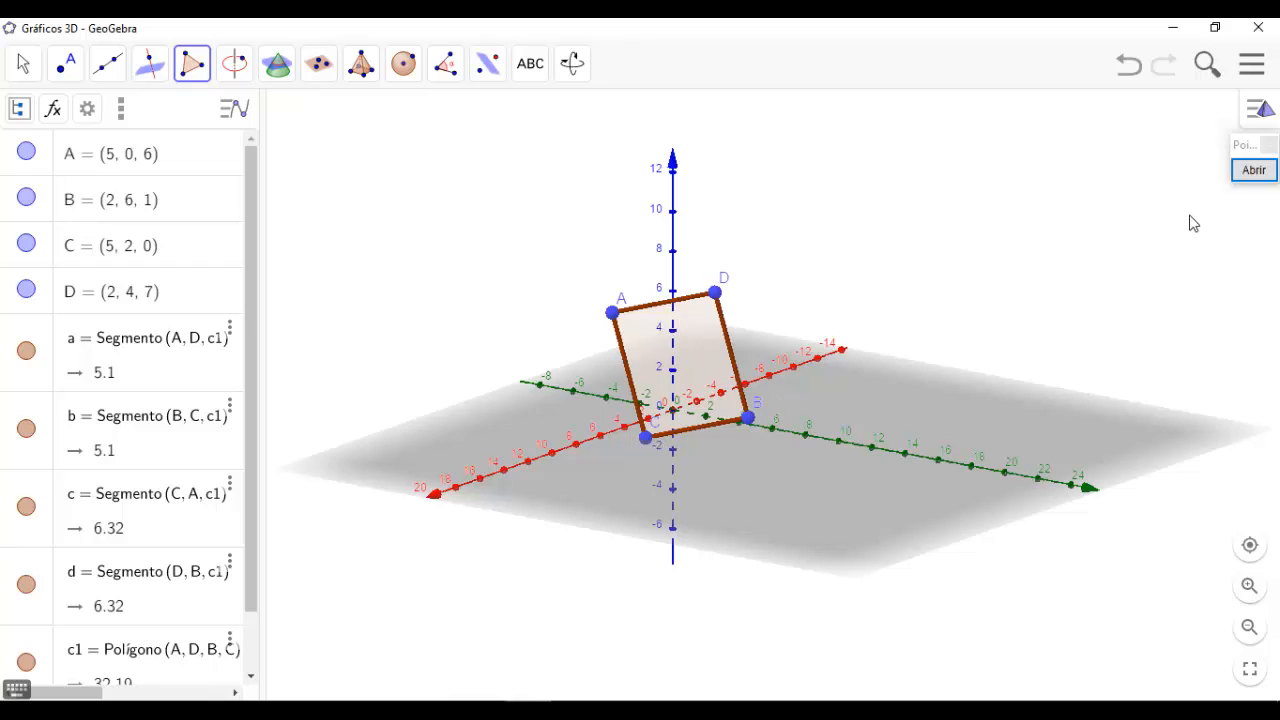
- Open the annotation overlay and draw thin green arrows alongside the parallelogram's sides, from A to C and from D to B
left_click(1250, 172)
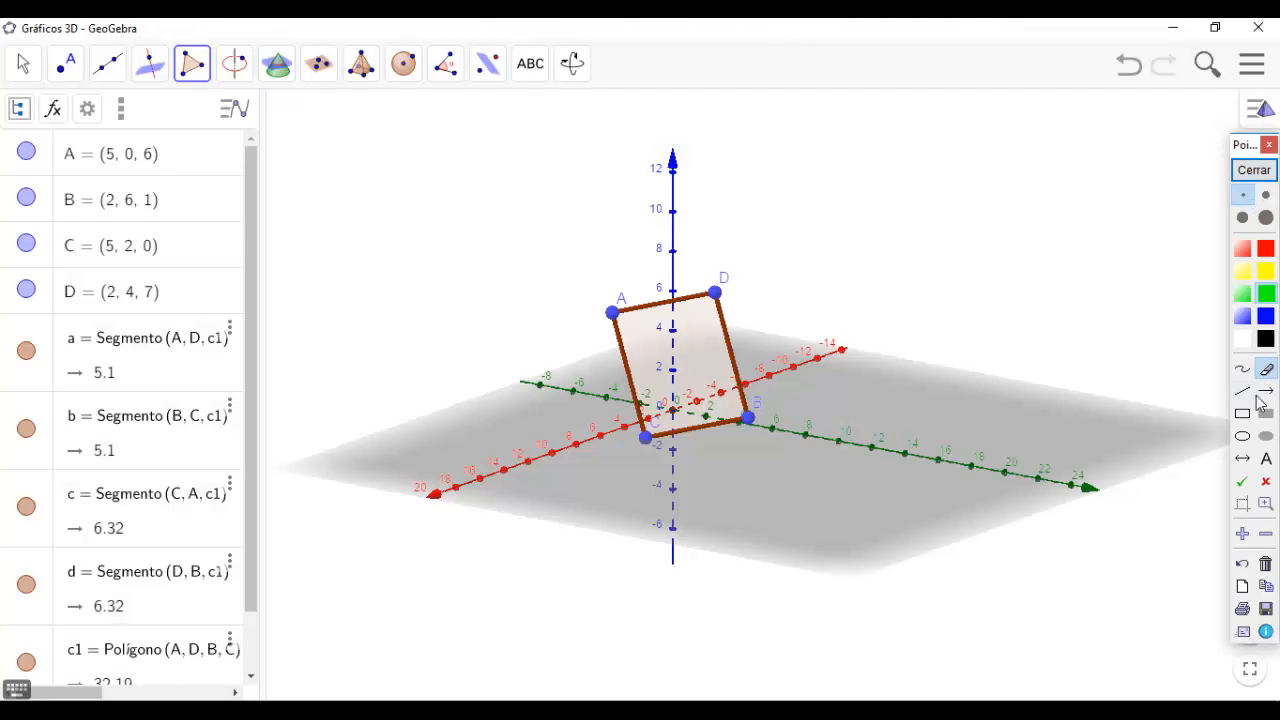
left_click(1263, 392)
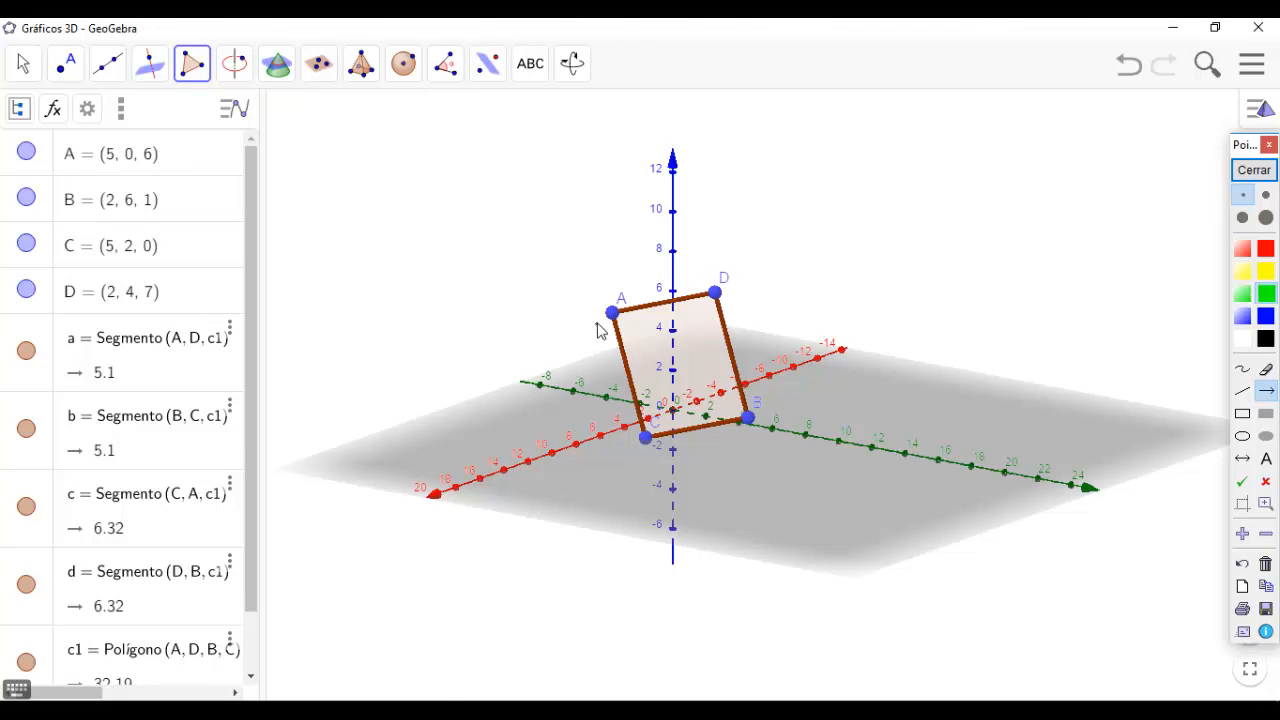
left_click_drag(600, 322, 628, 443)
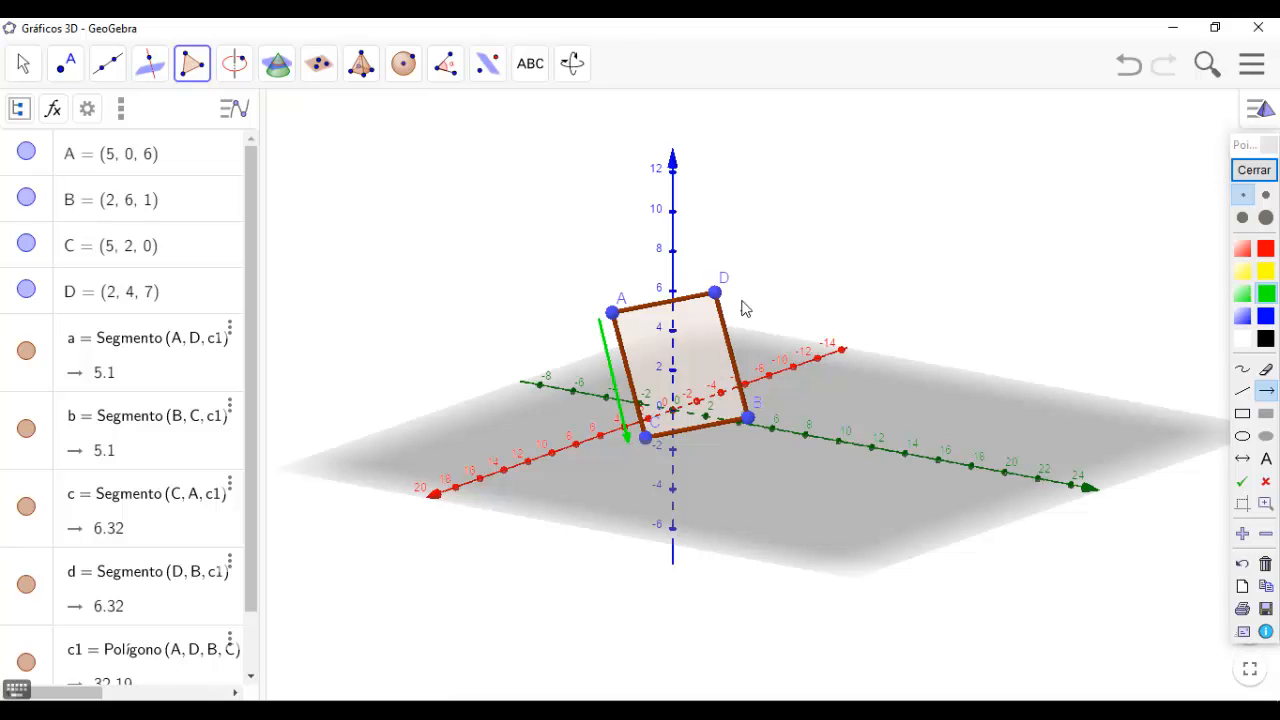
left_click_drag(726, 296, 766, 426)
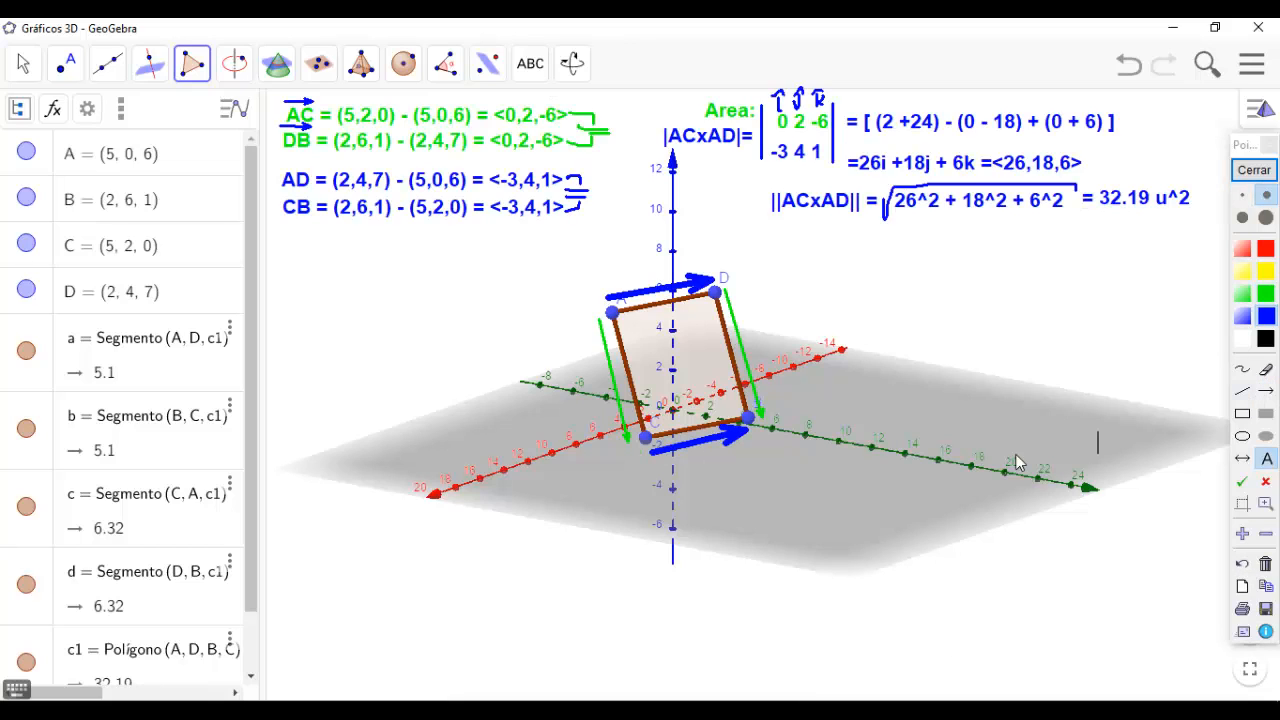
left_click(411, 300)
left_click_drag(785, 118, 789, 151)
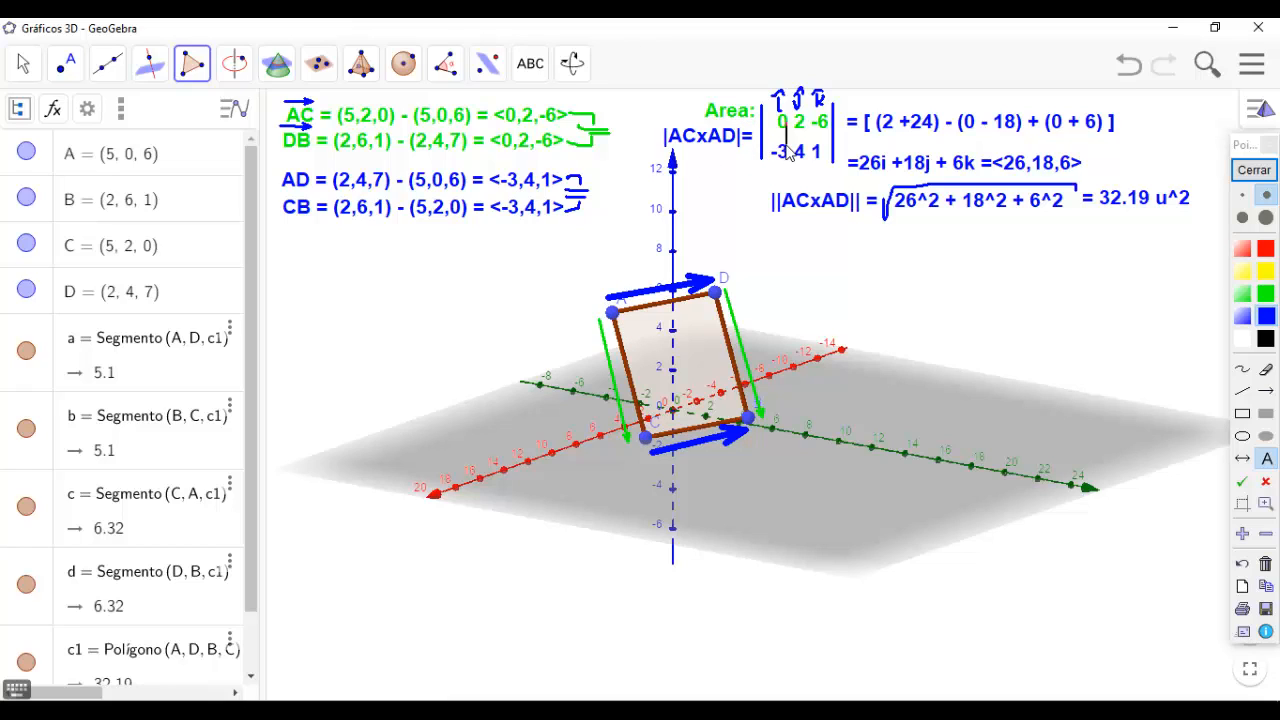